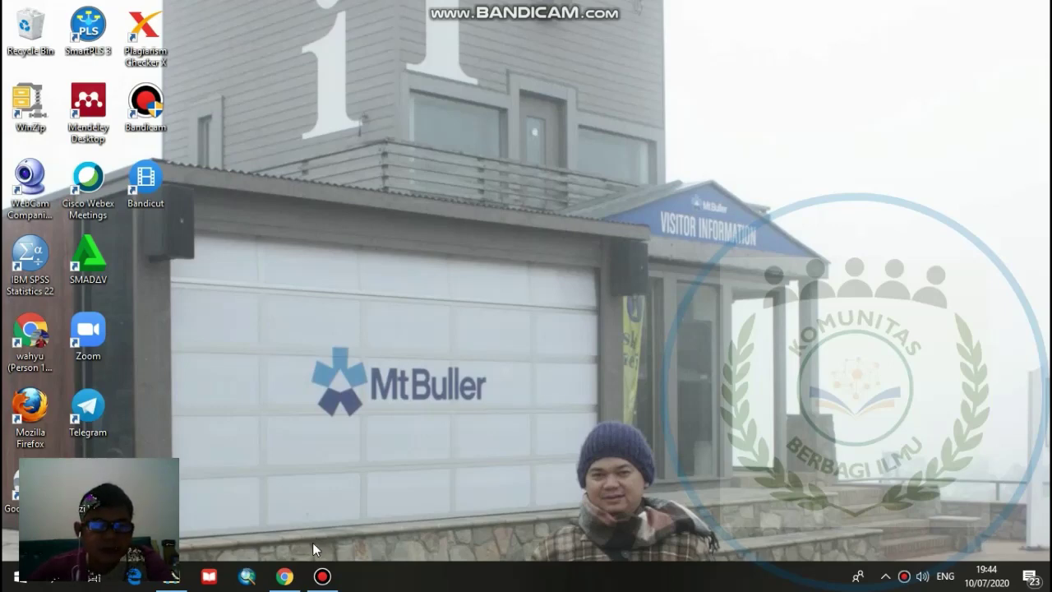
Step: Switch to Chrome and upload the video file Workshop teknik penulisan Soal 2 from the computer to My Content in Edpuzzle
click(284, 575)
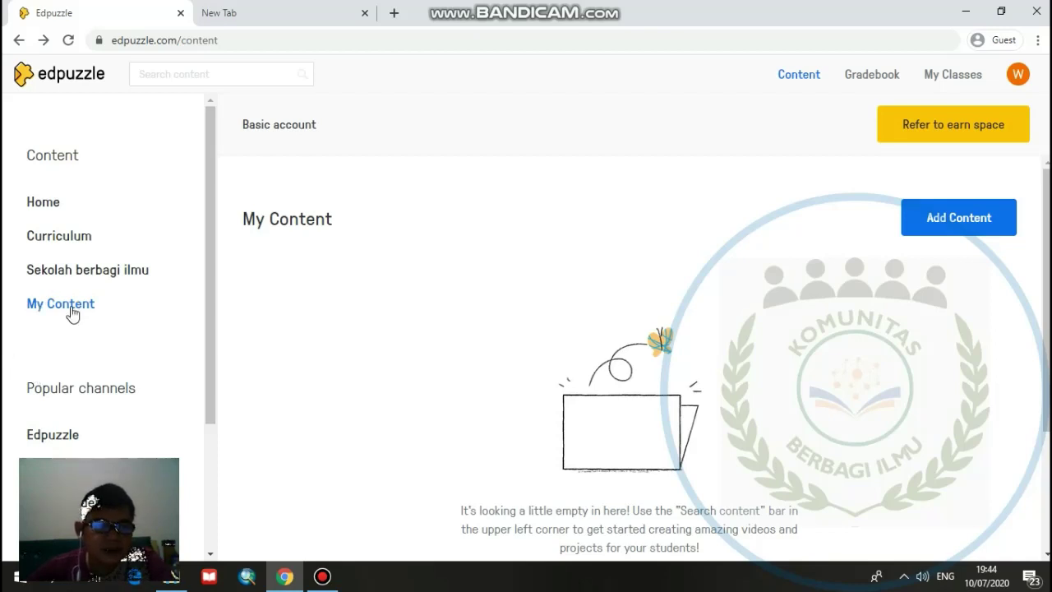
click(947, 219)
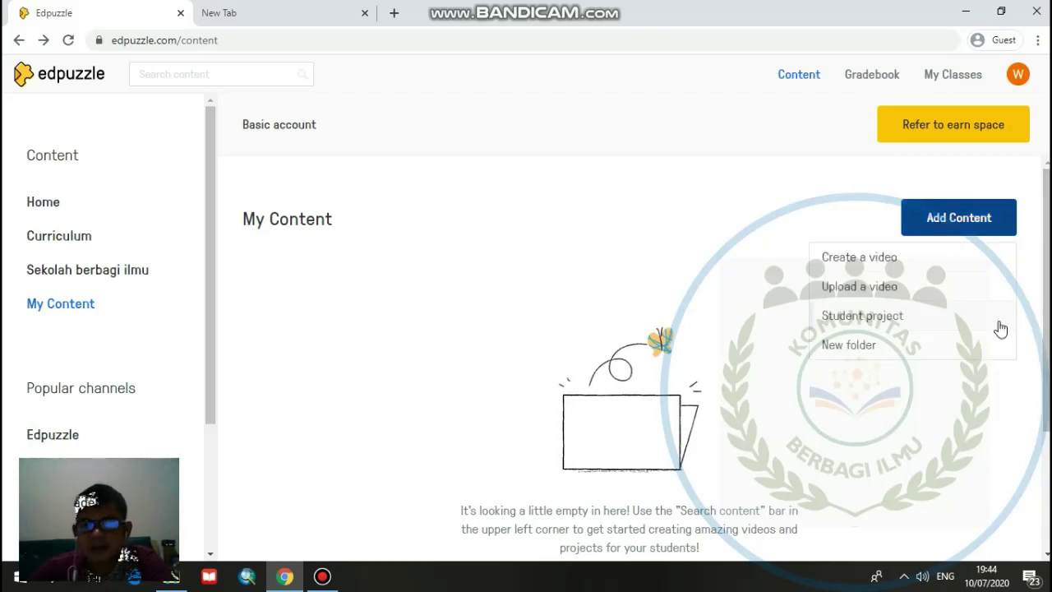
click(860, 287)
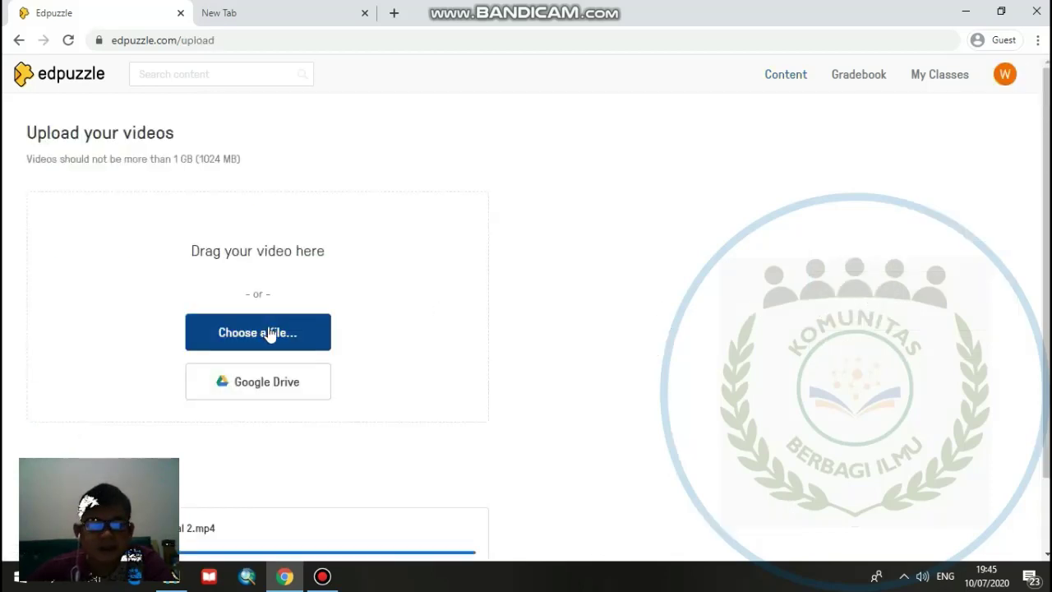
click(269, 333)
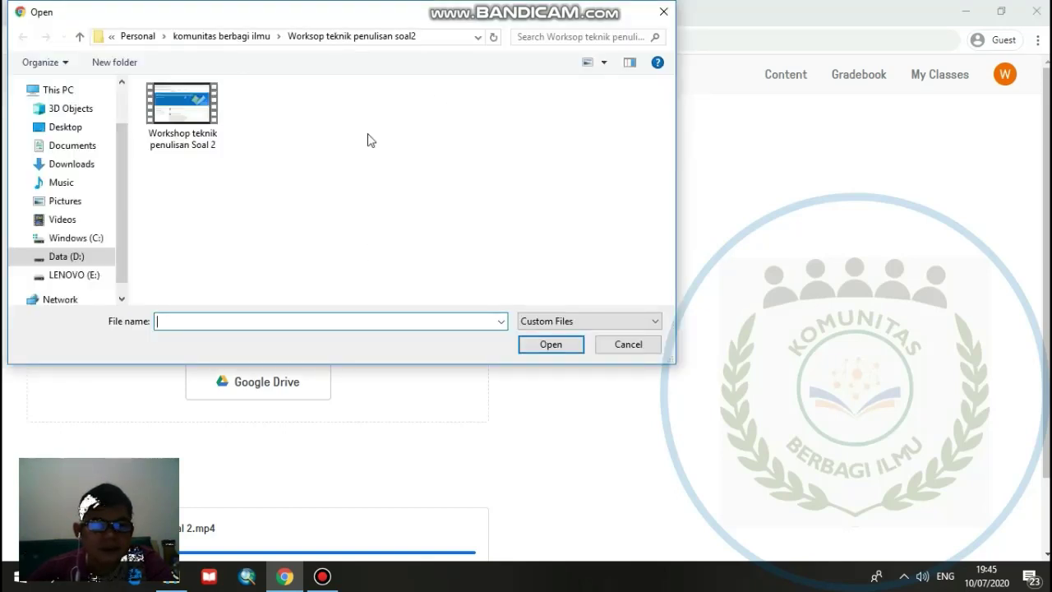
click(172, 102)
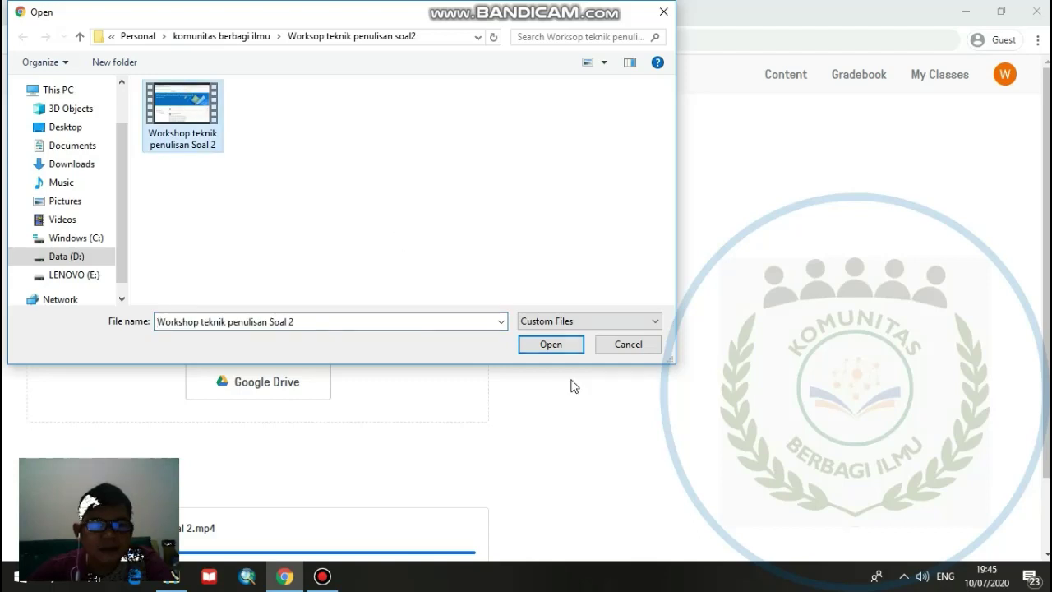
click(565, 345)
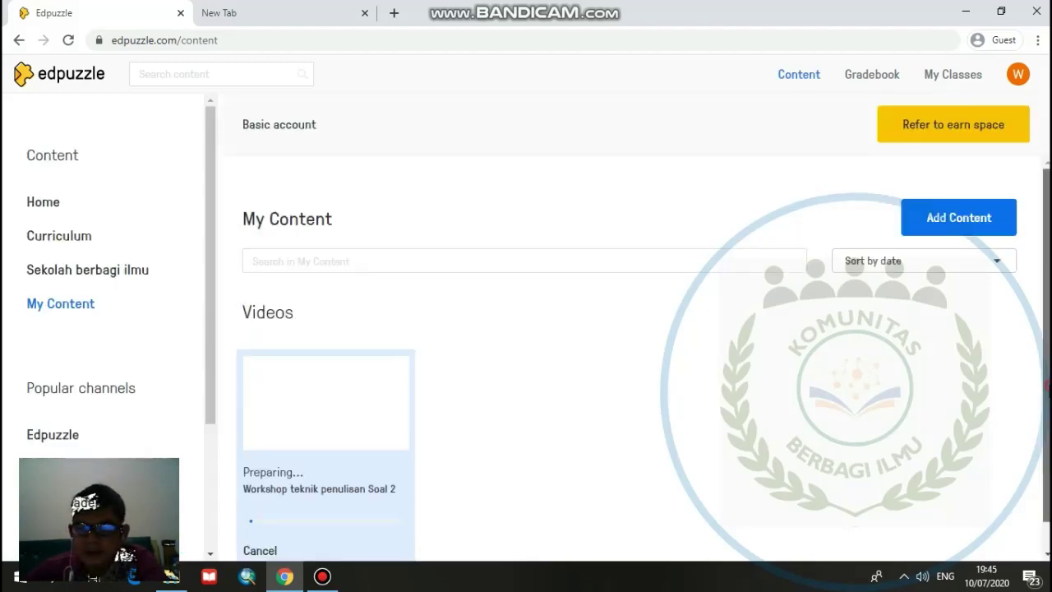
scroll(1044, 346, down, 1)
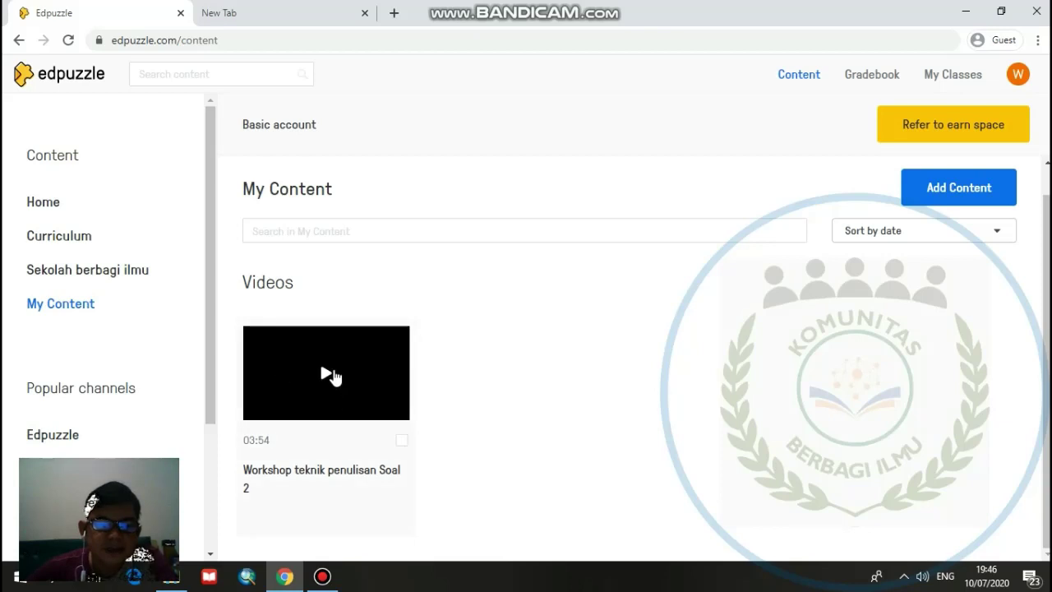
Step: Start creating a video and search the YouTube channel for "ciri ciri makhluk hidup"
click(959, 197)
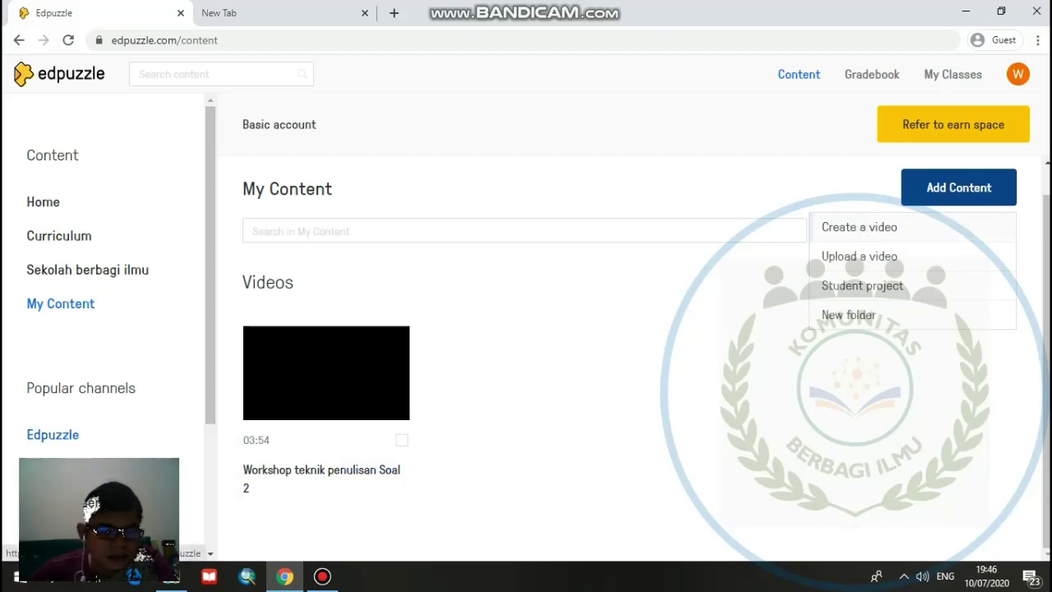
click(851, 235)
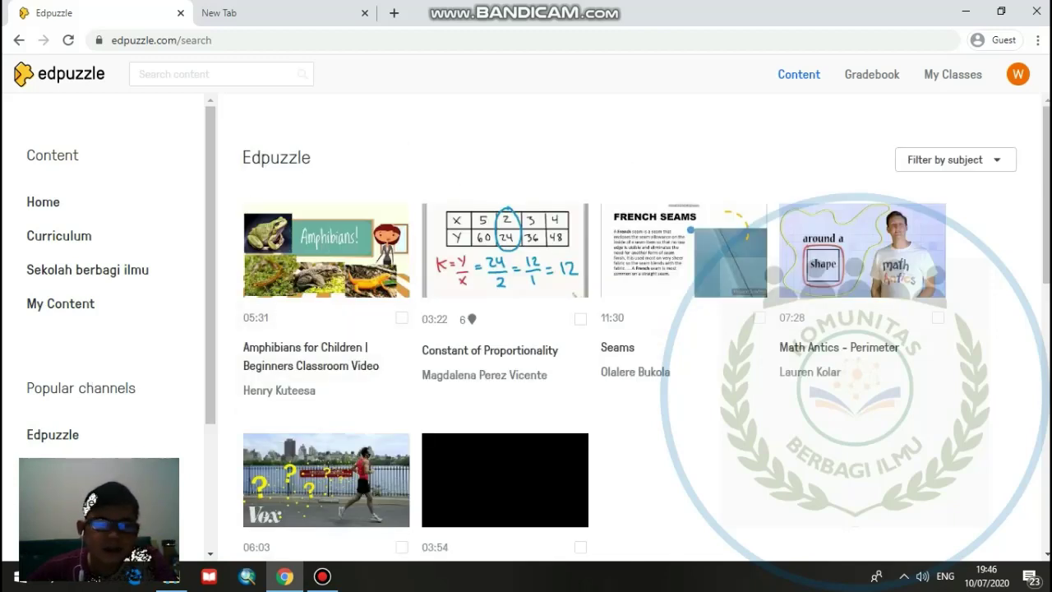
click(55, 469)
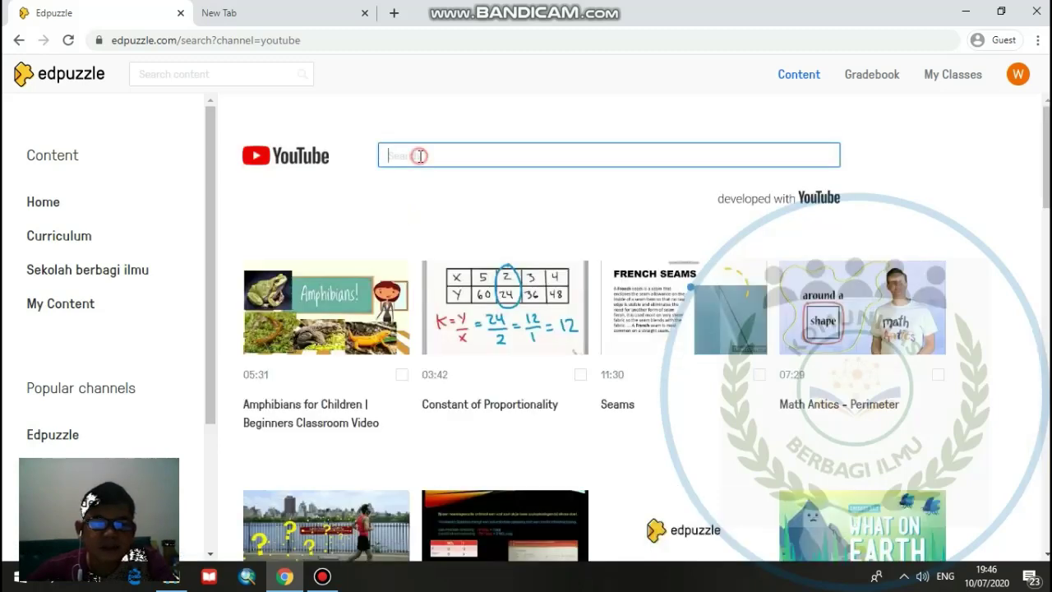
text(c)
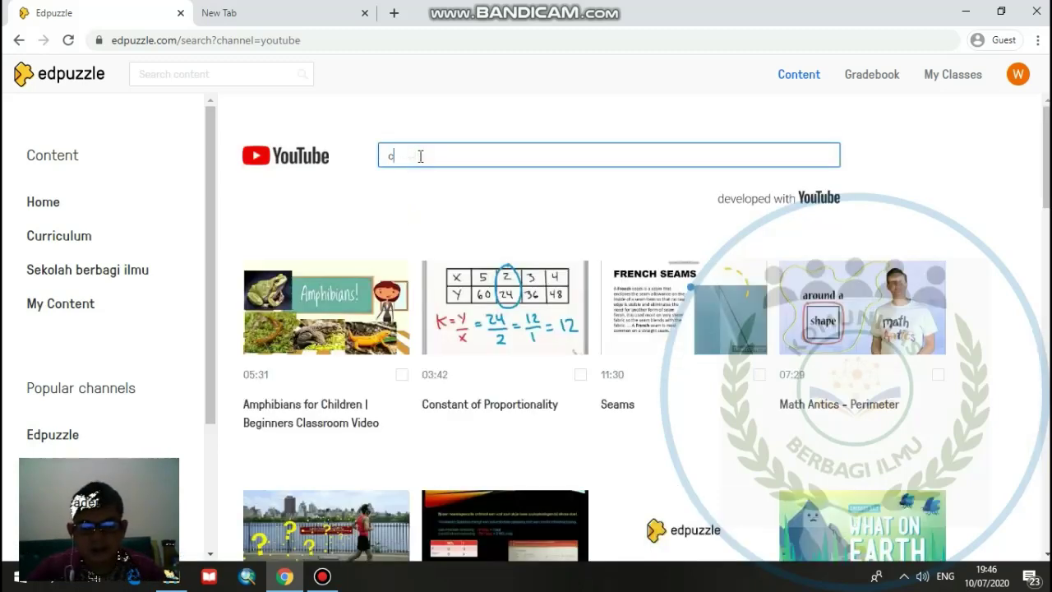
text(iri ciri)
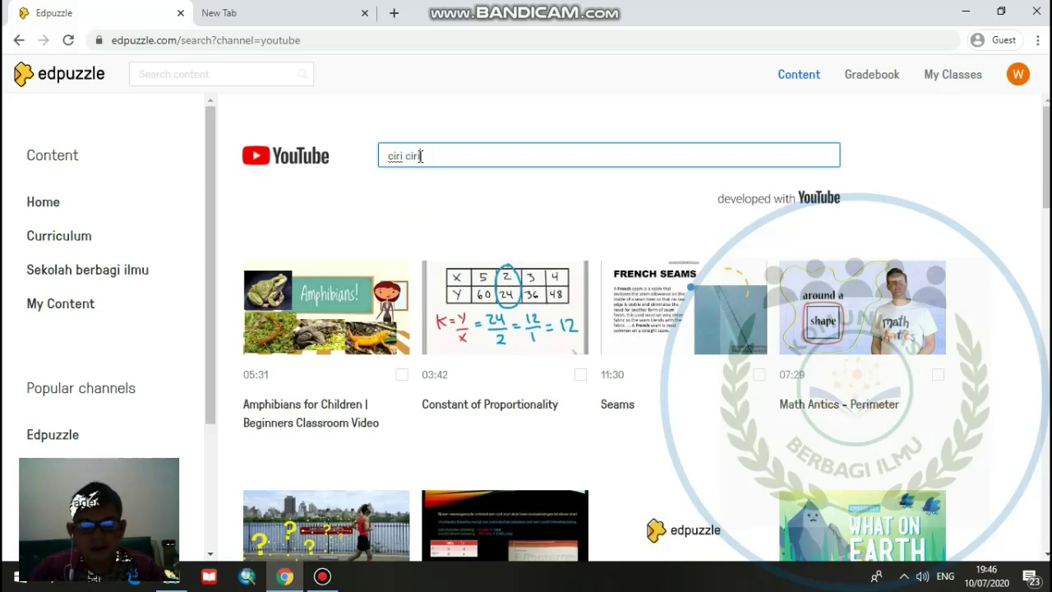
text( makhluk)
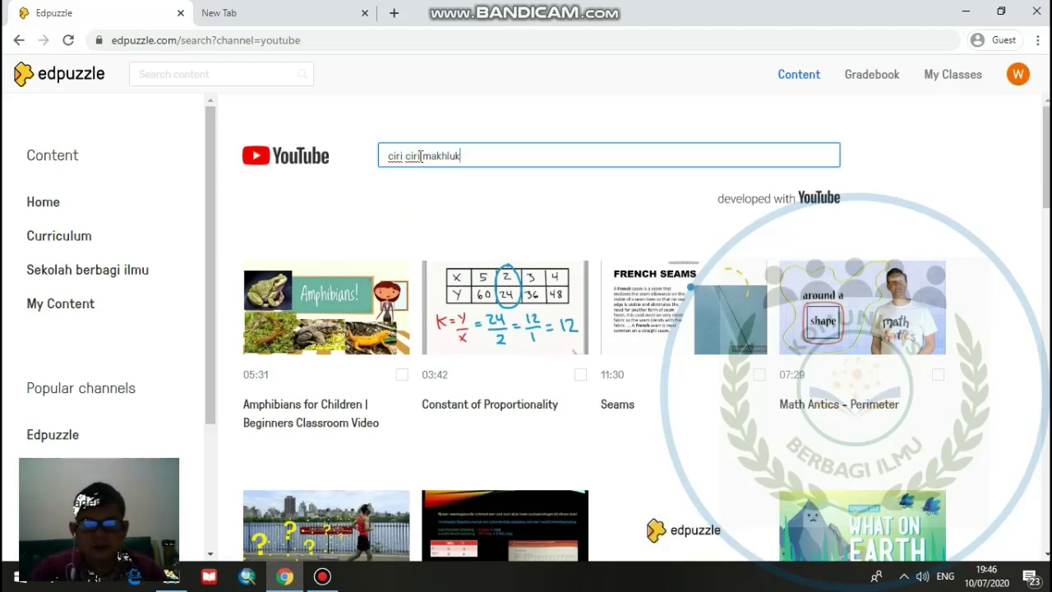
text( hidup)
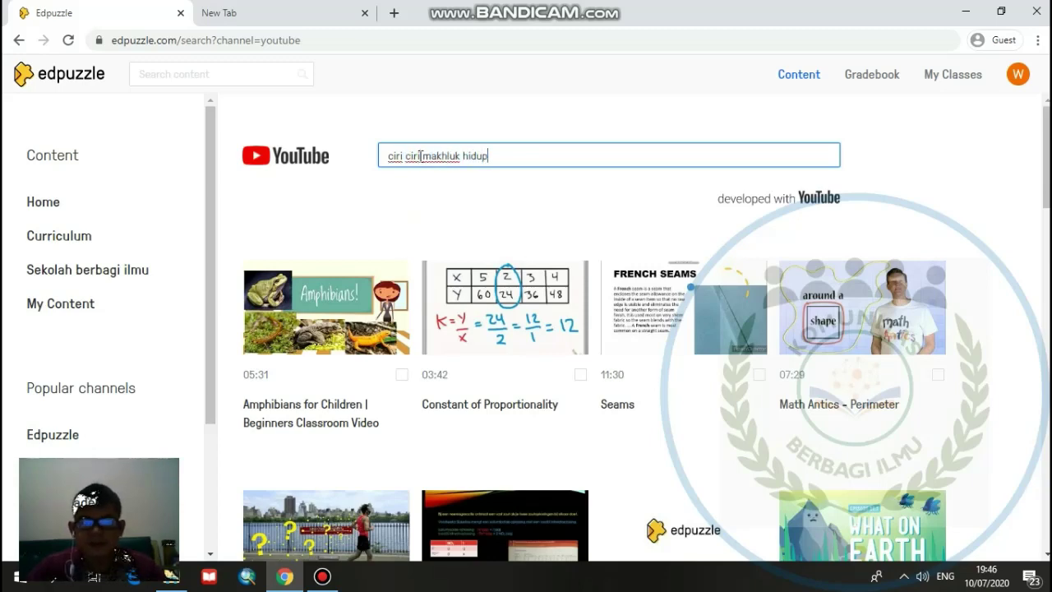
key(Return)
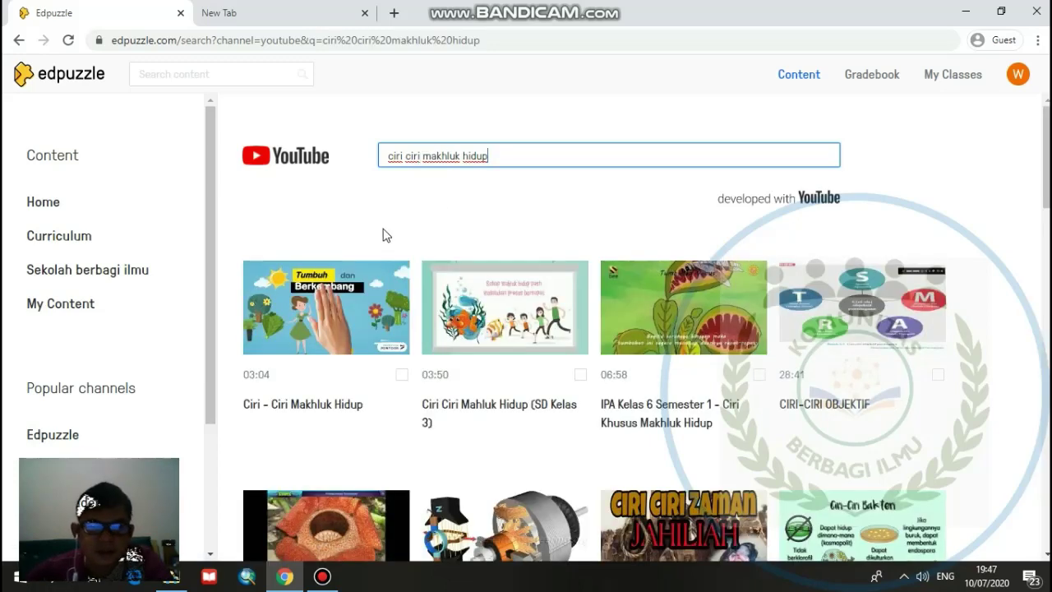
Step: Copy the 03:04 YouTube video Ciri - Ciri Makhluk Hidup into My Content and go to that library
click(401, 374)
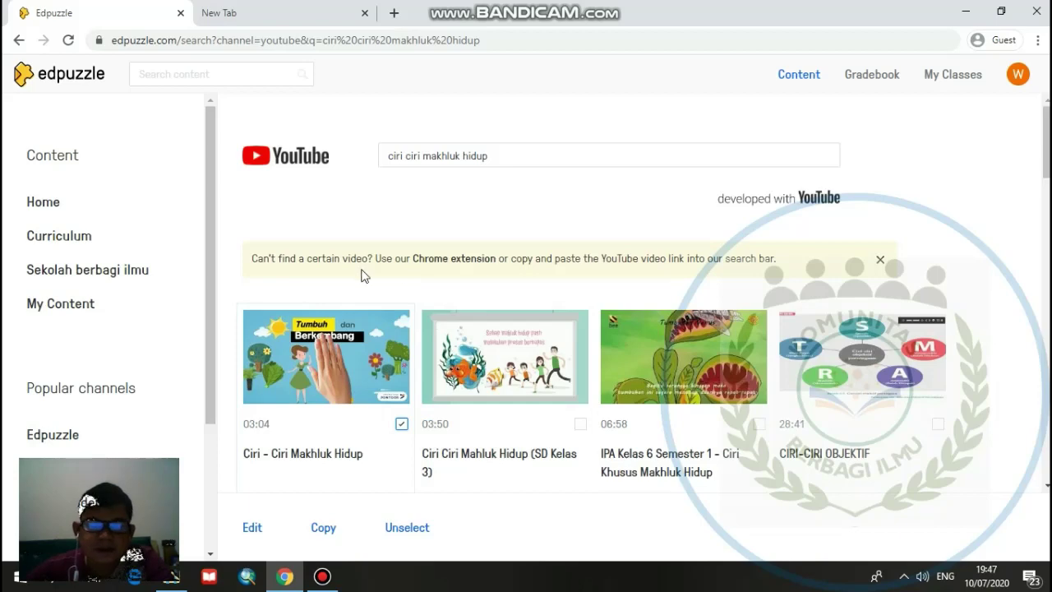
click(322, 533)
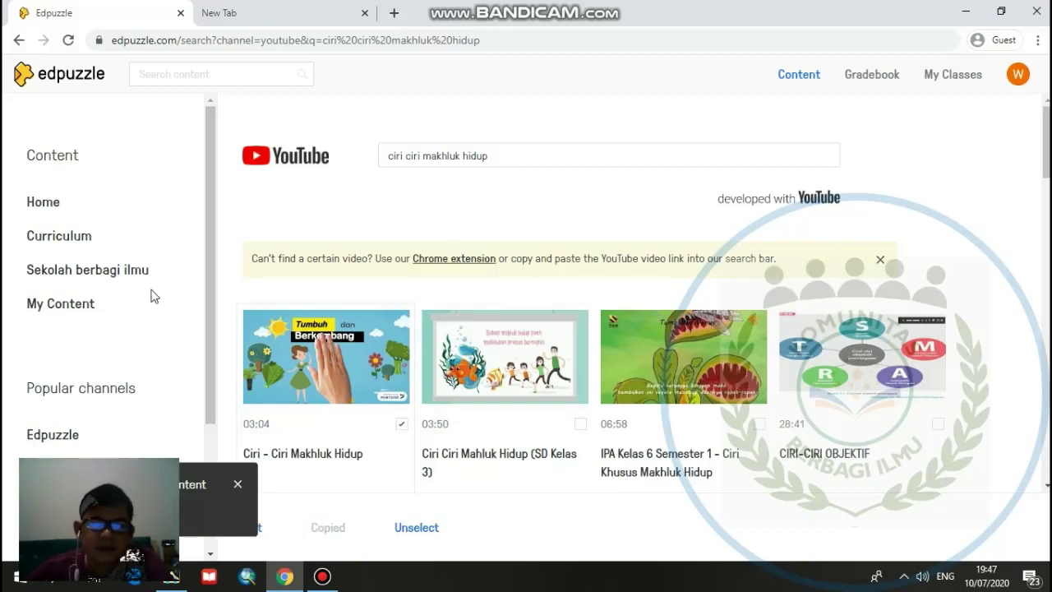
click(82, 311)
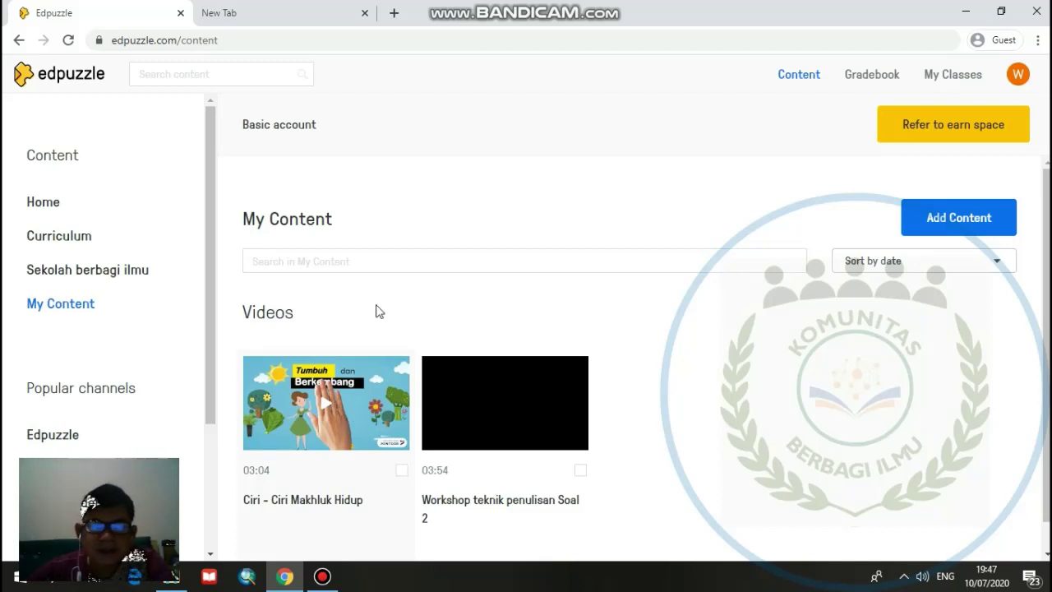
Step: Open the Ciri - Ciri Makhluk Hidup video for editing questions and play it up to 00:33
click(394, 371)
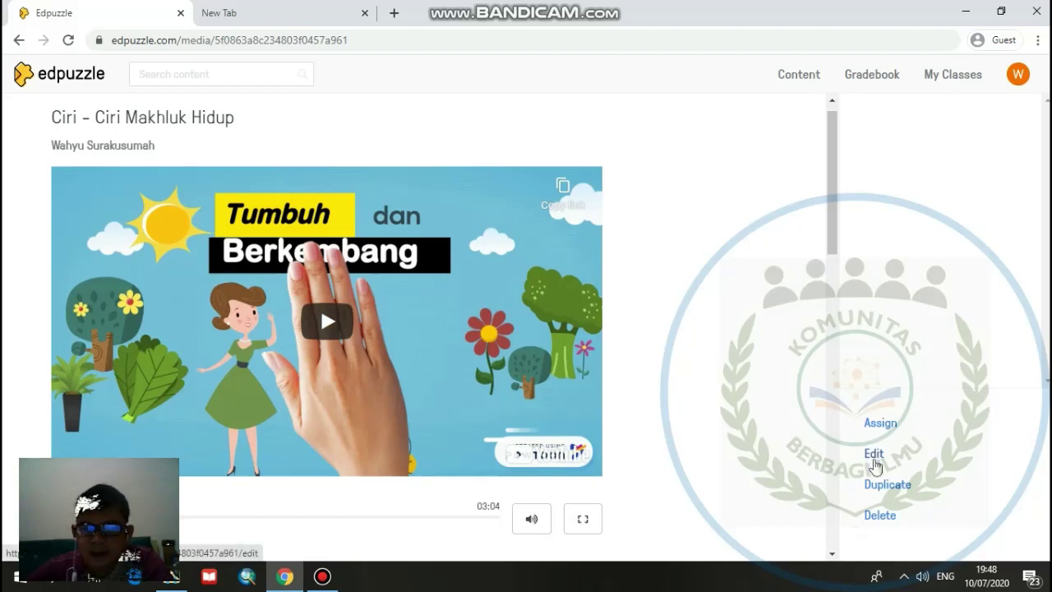
click(874, 455)
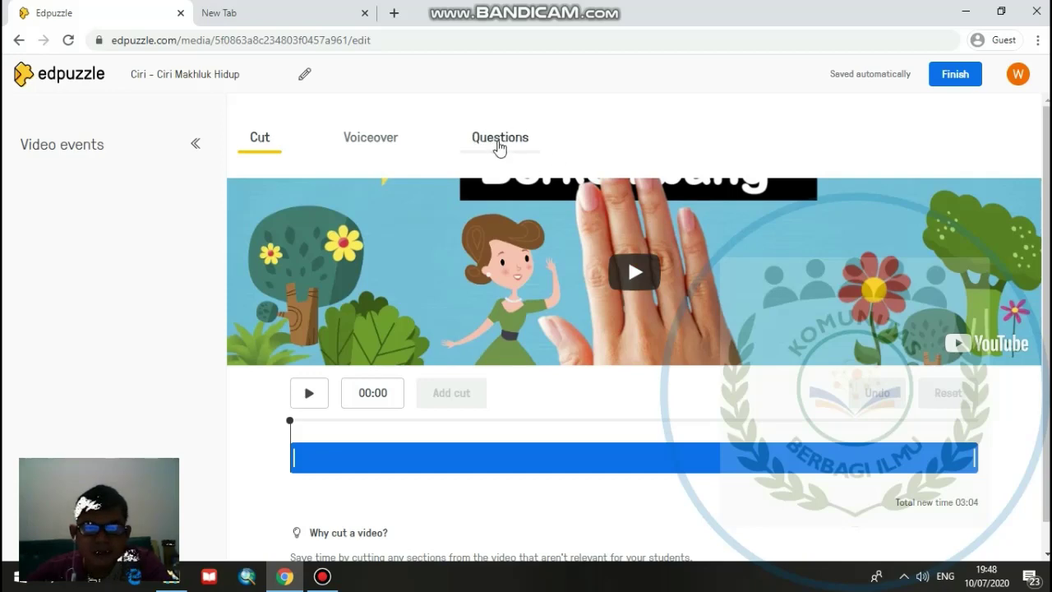
click(499, 144)
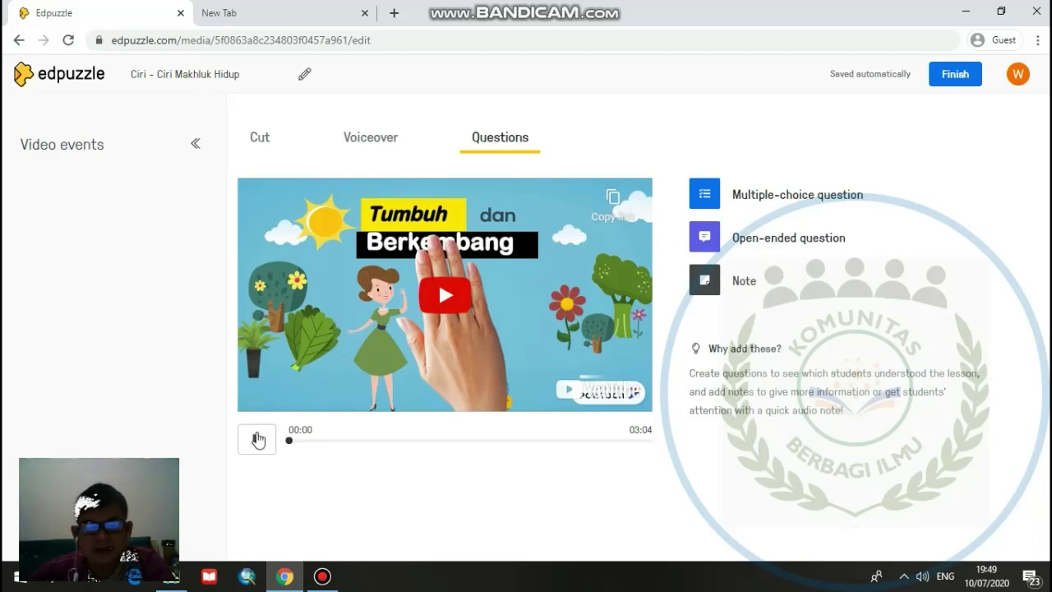
click(257, 439)
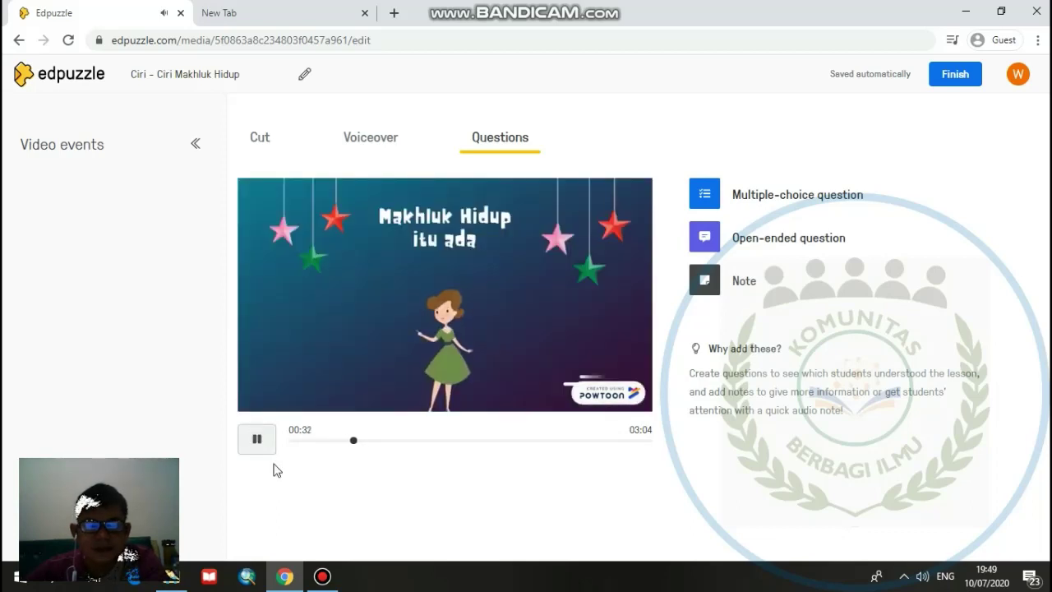
click(262, 445)
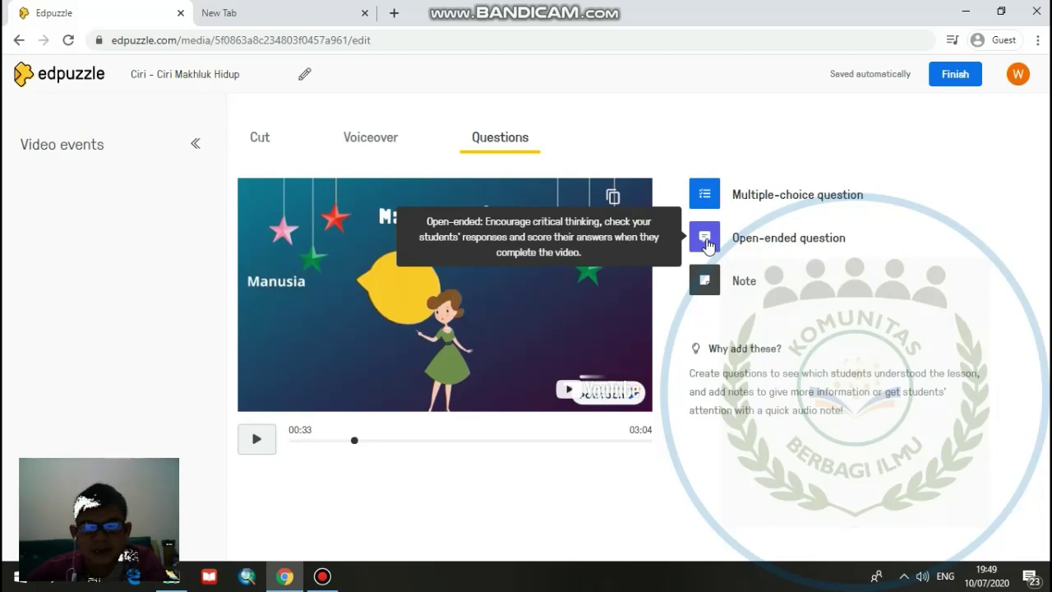
Step: Add an open-ended question at 00:33 with the text "Jelaskan apa yang dimaksud dengan makhluk hidup"
click(706, 242)
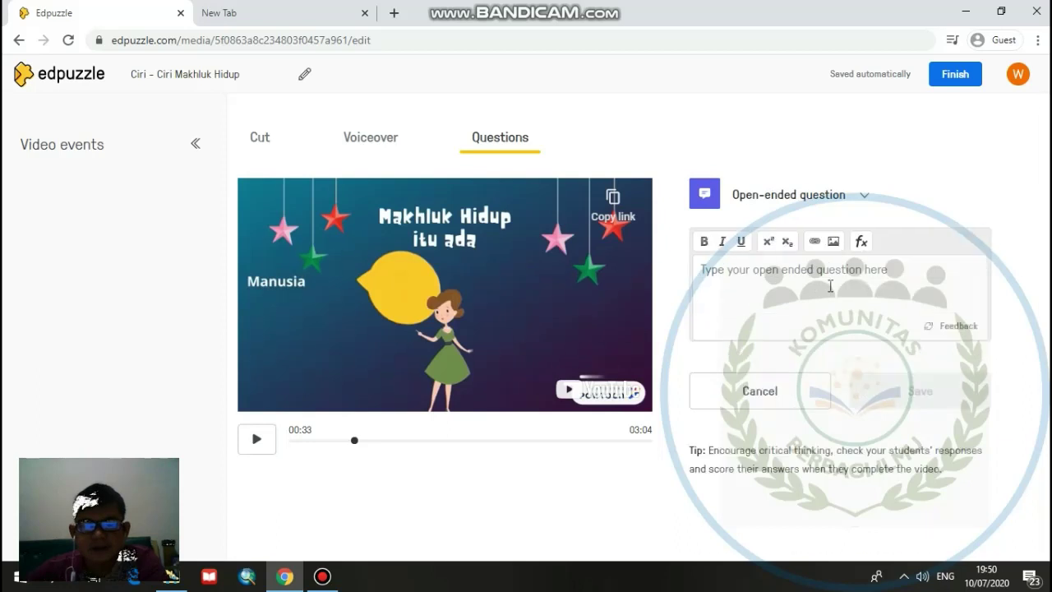
click(723, 274)
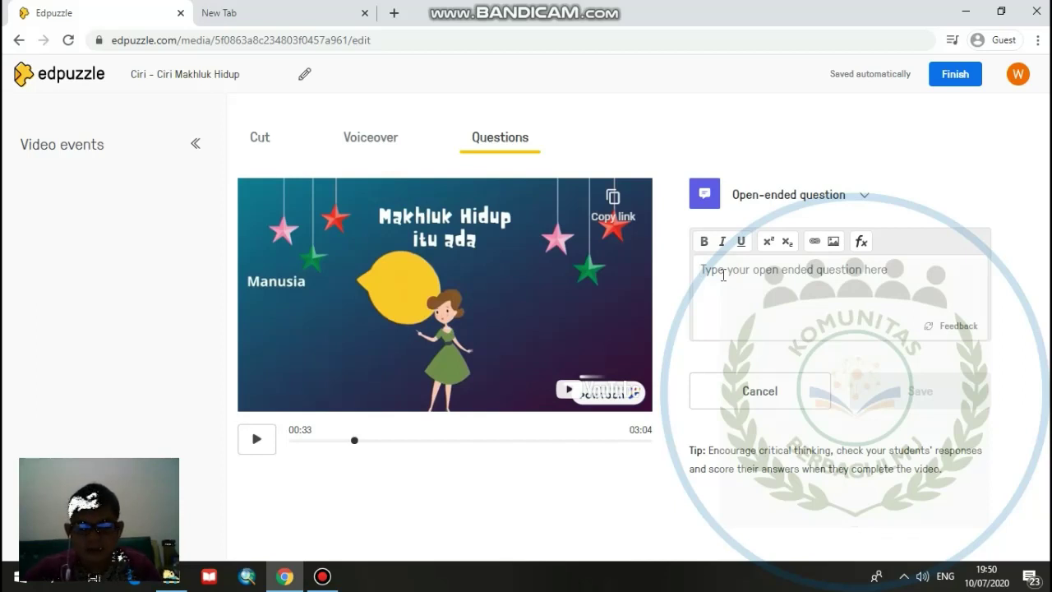
text(APa)
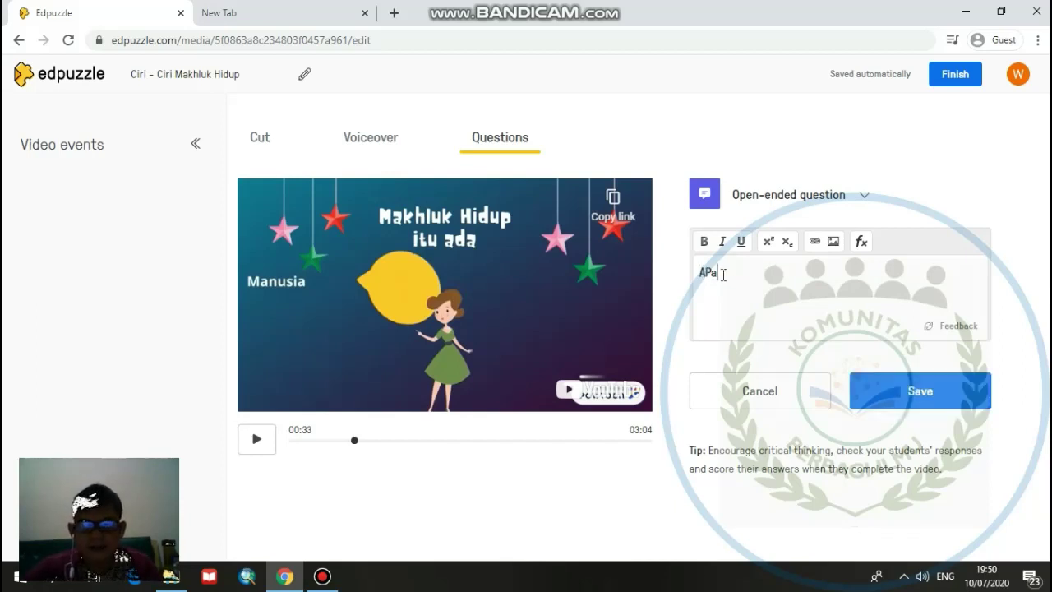
key(BackSpace)
key(BackSpace)
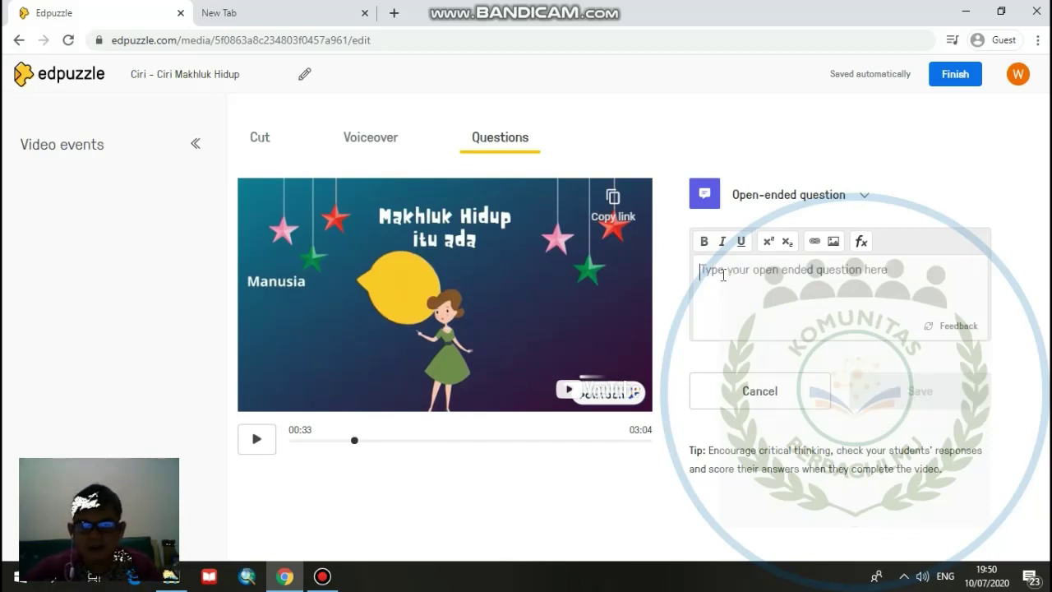
text(Jelas)
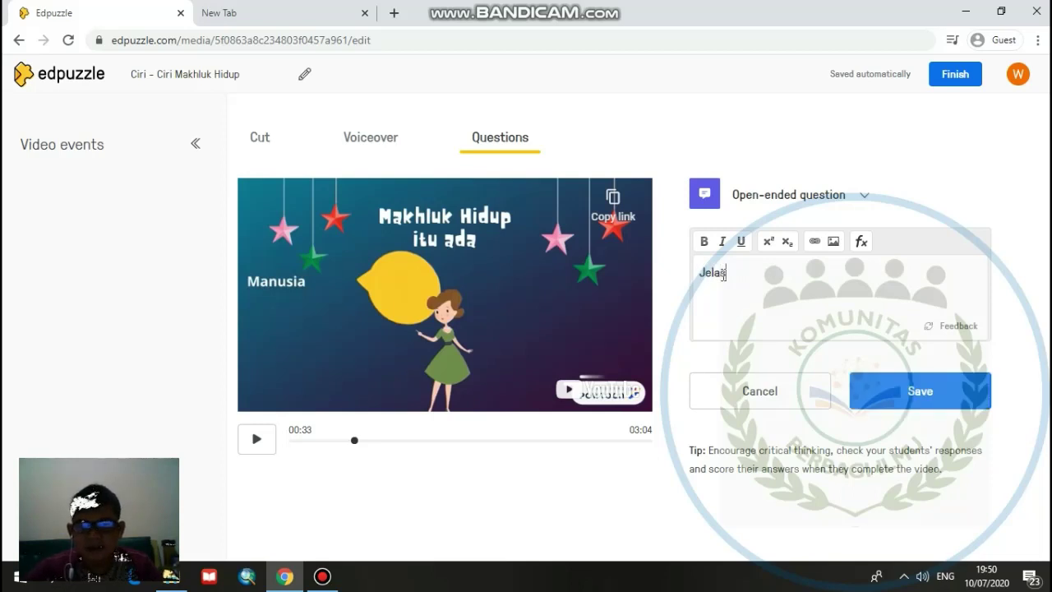
text(kan a)
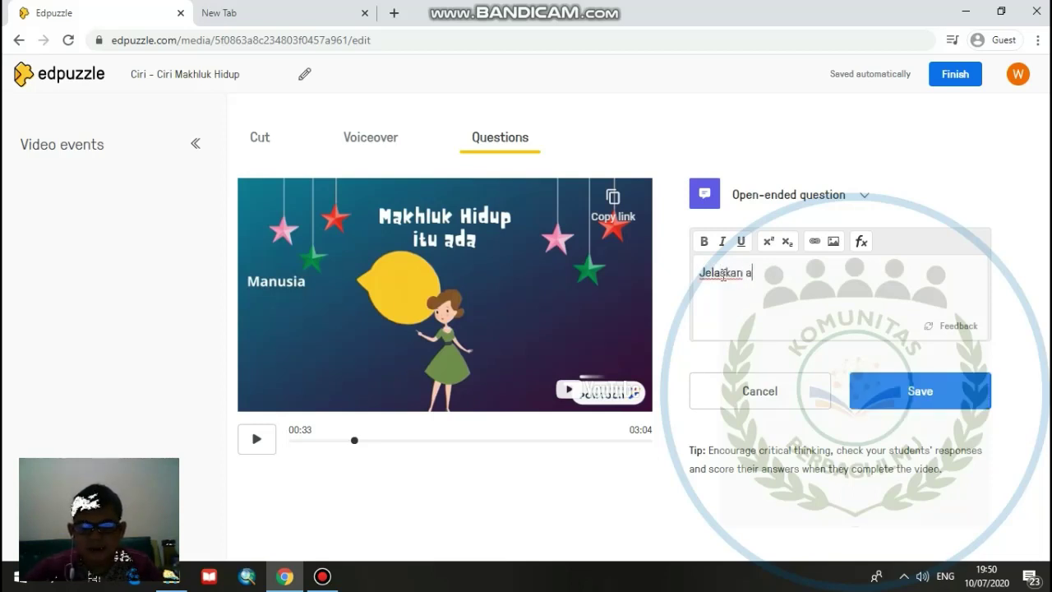
text(pa yang m)
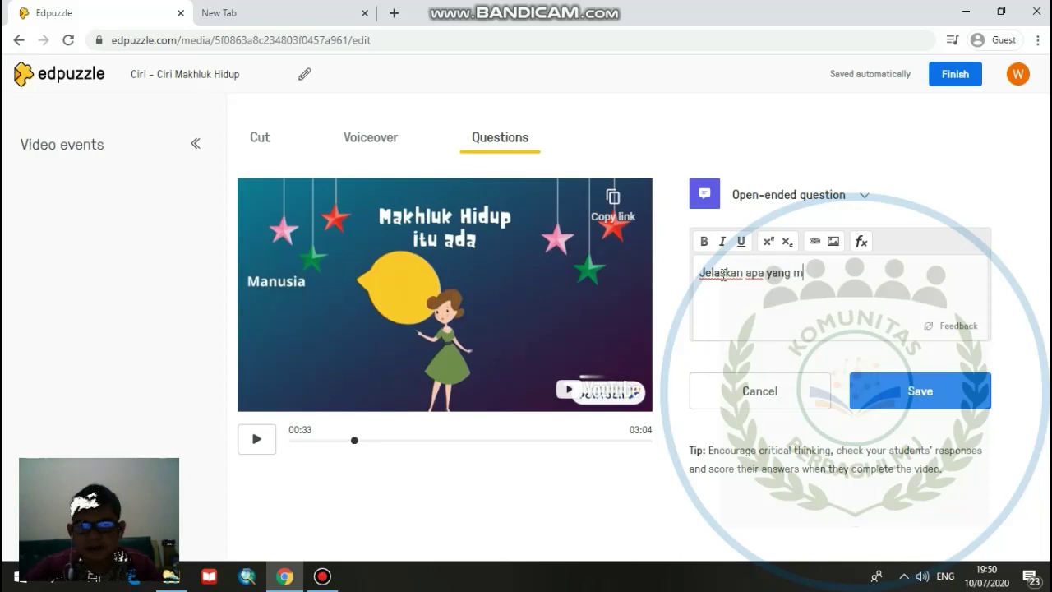
key(BackSpace)
text(dimaksud)
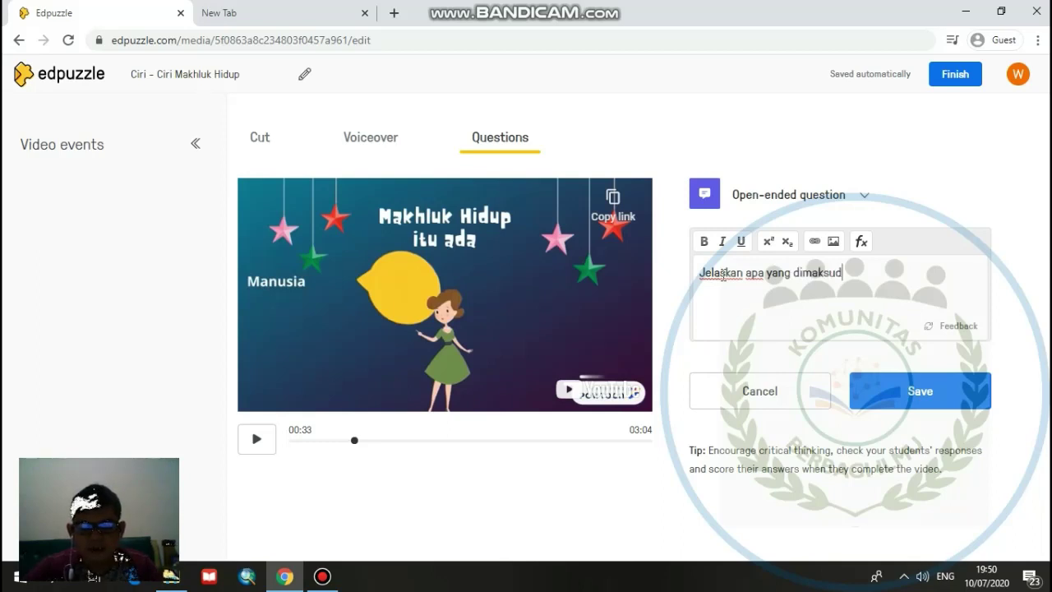
text( dega)
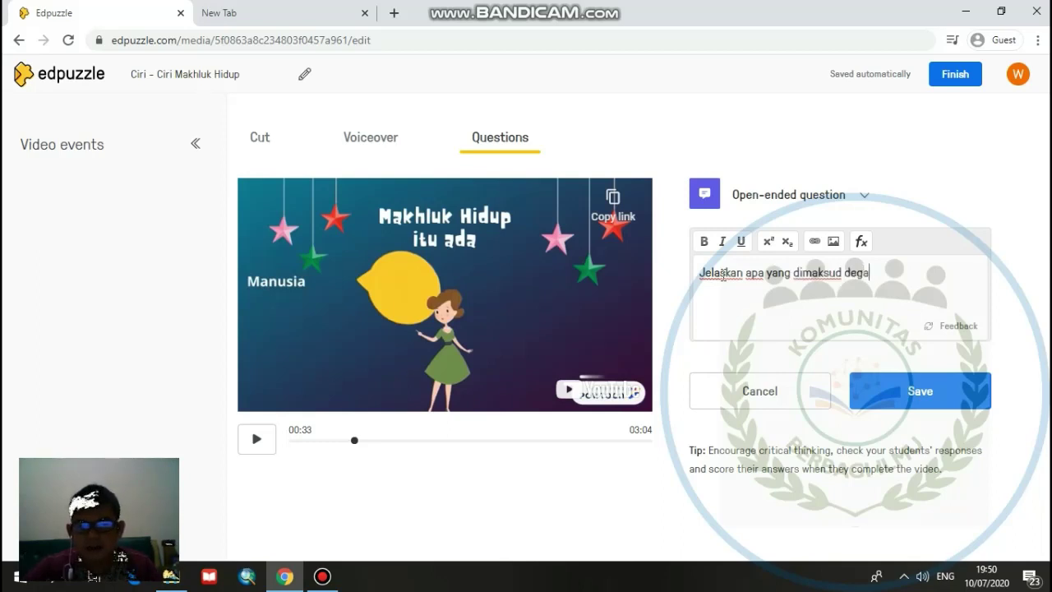
text(nngan m)
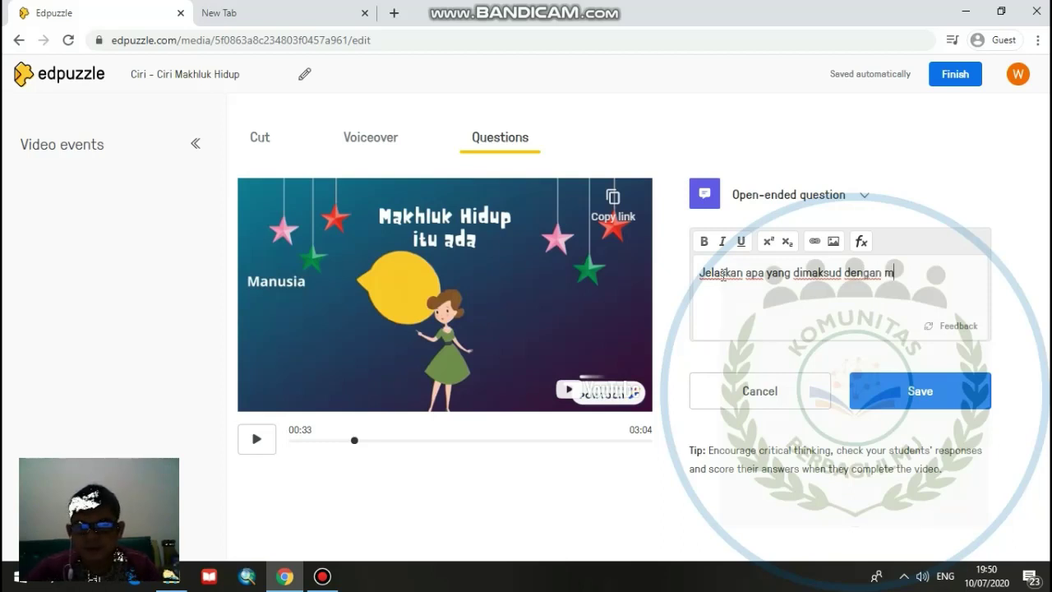
text(akh)
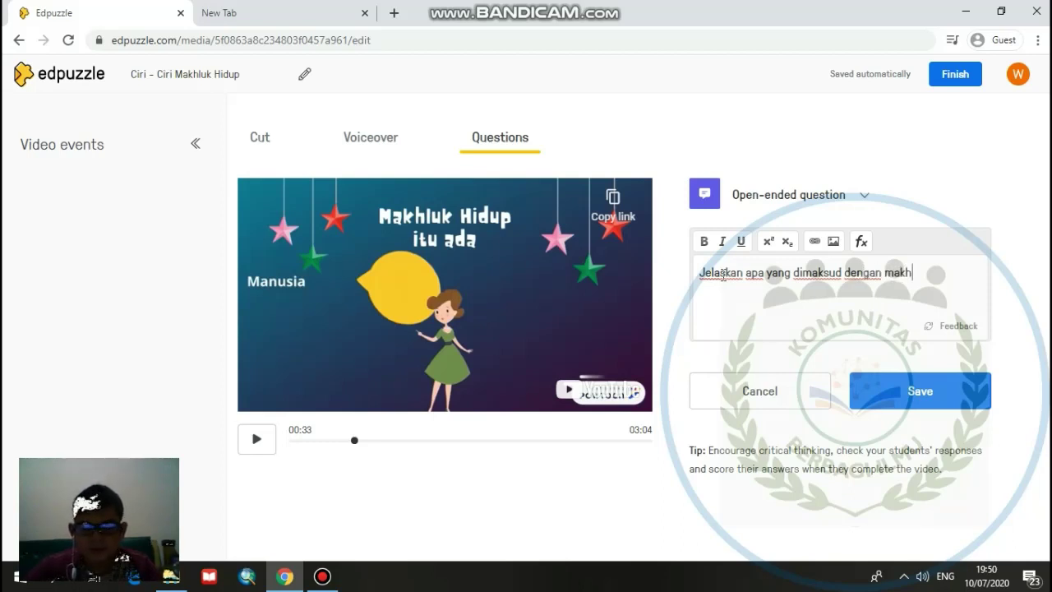
text(luk hidup)
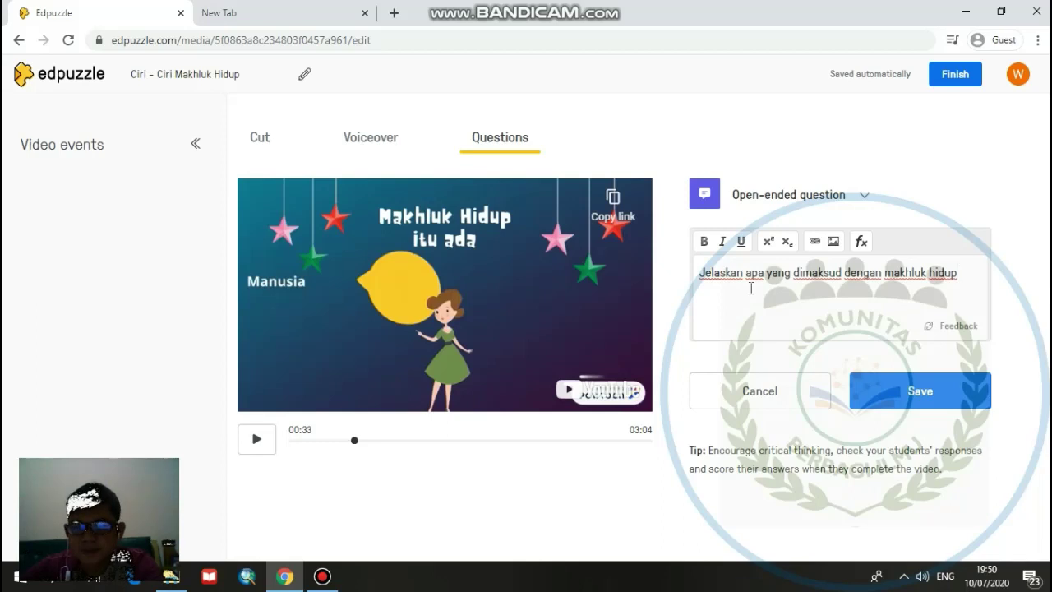
Step: Give the open-ended question the feedback "Makhluk hidup adalah makhluk yang mempunyai ciri-ciri......" and save the question
click(961, 326)
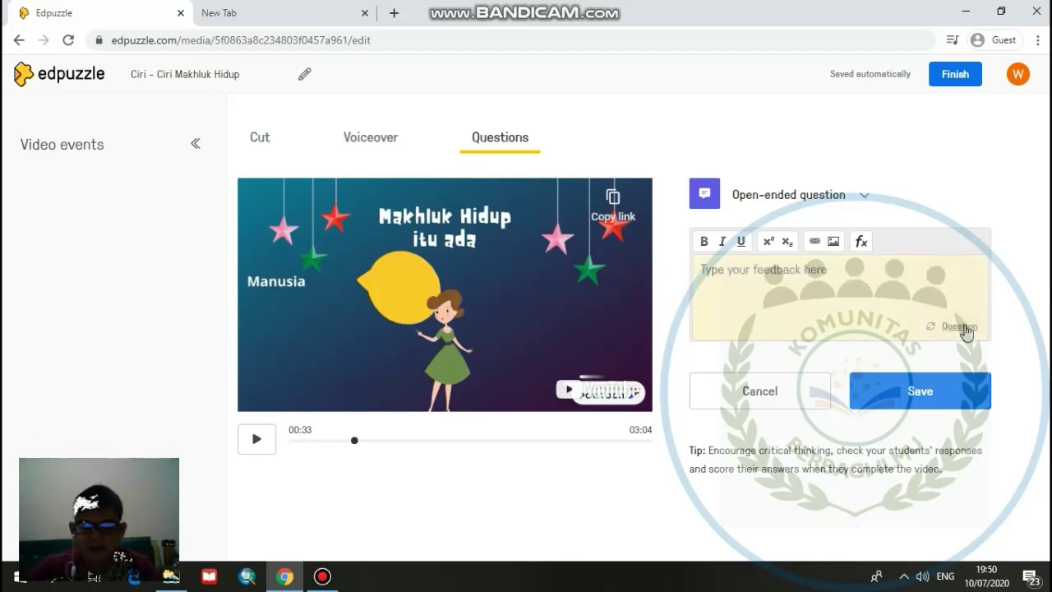
click(832, 279)
text(Makhl)
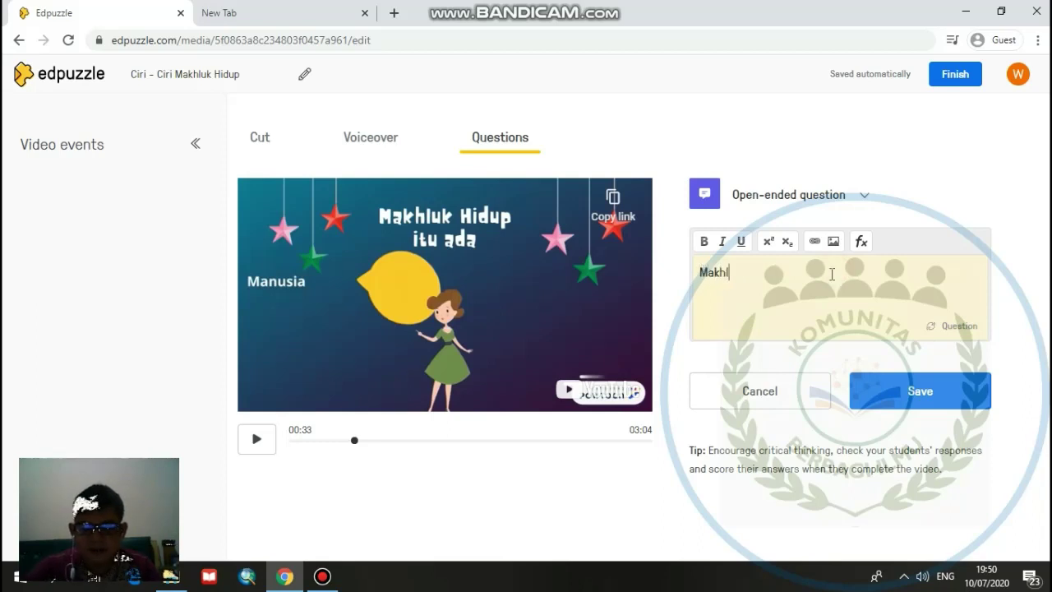
text(u)
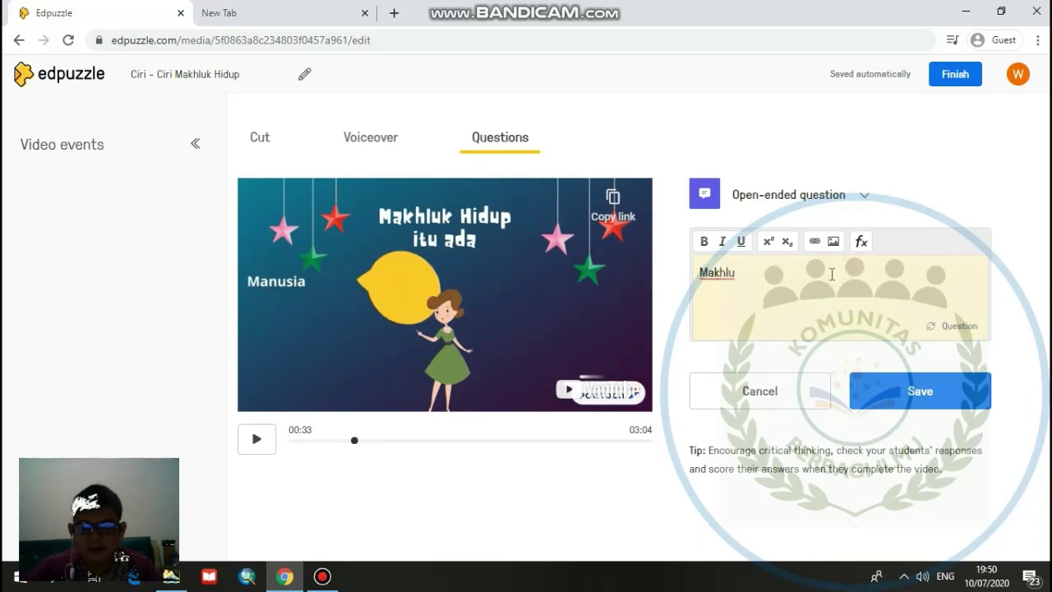
text(k hi)
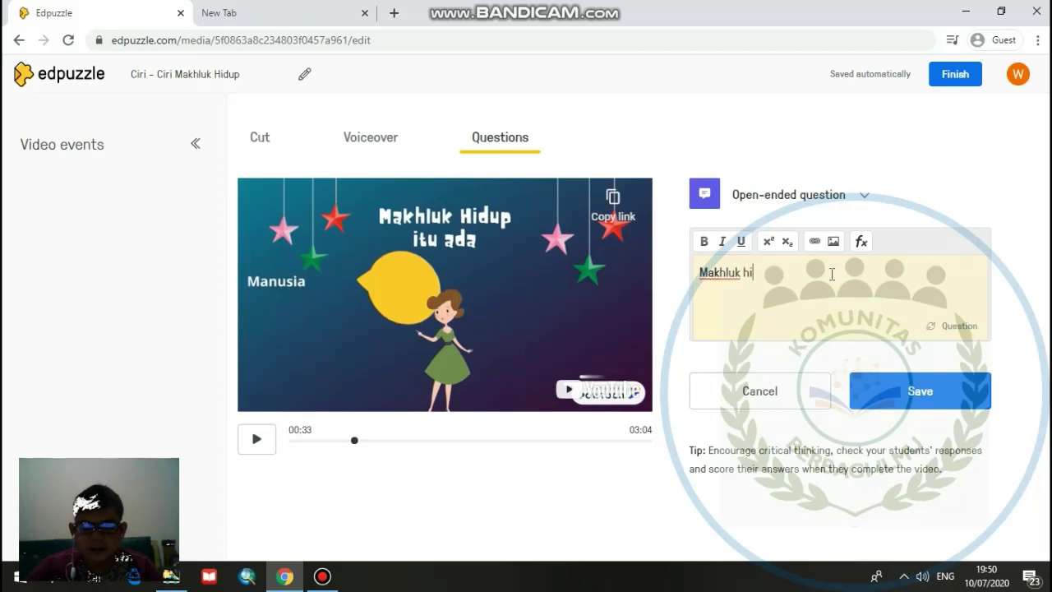
text(dup adala)
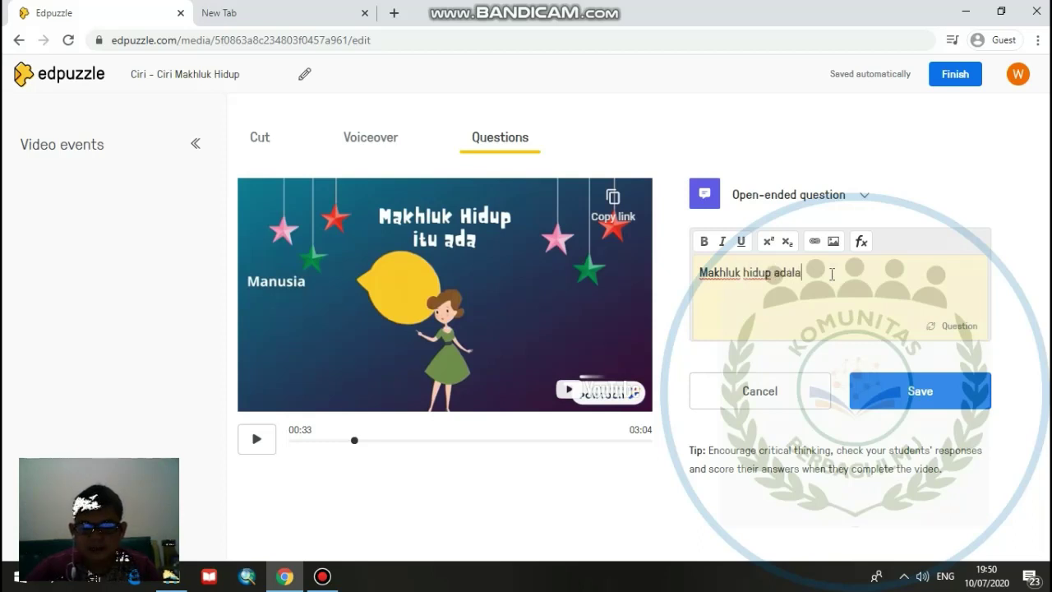
text(h  )
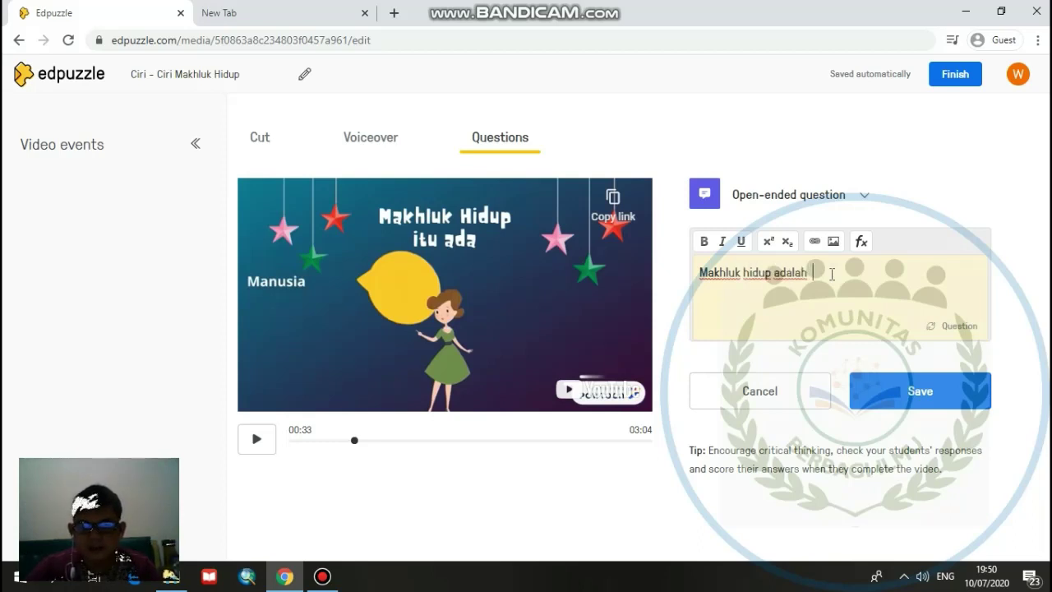
text(makh)
key(BackSpace)
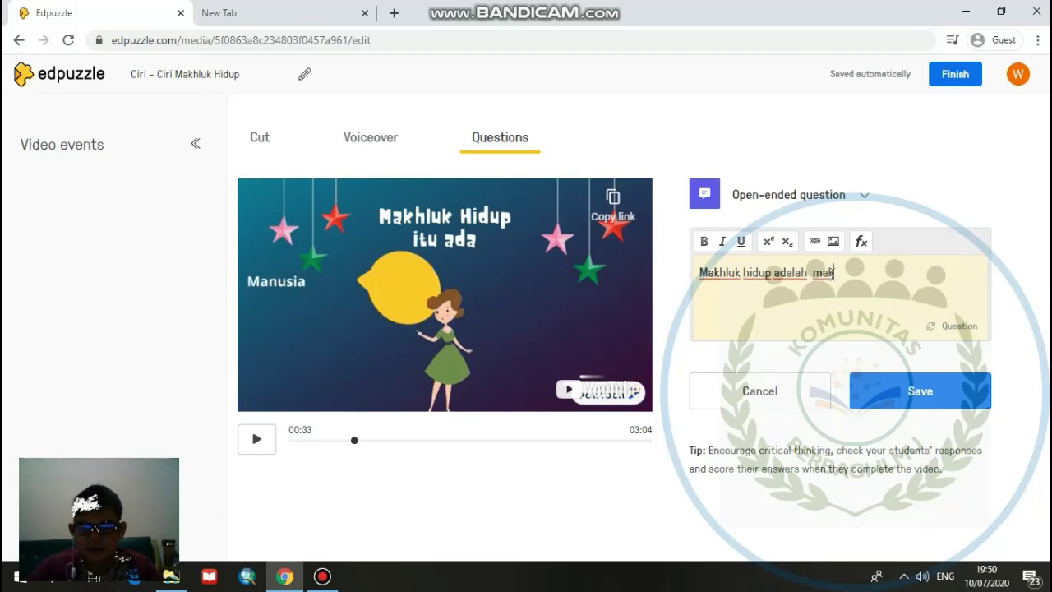
text(hluk y)
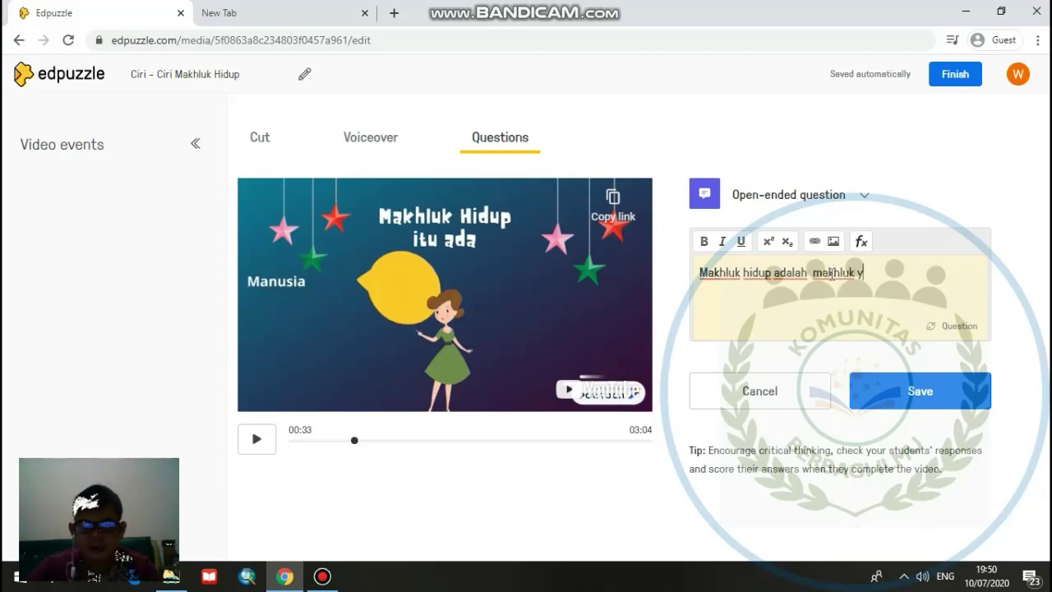
text(ang mempuny)
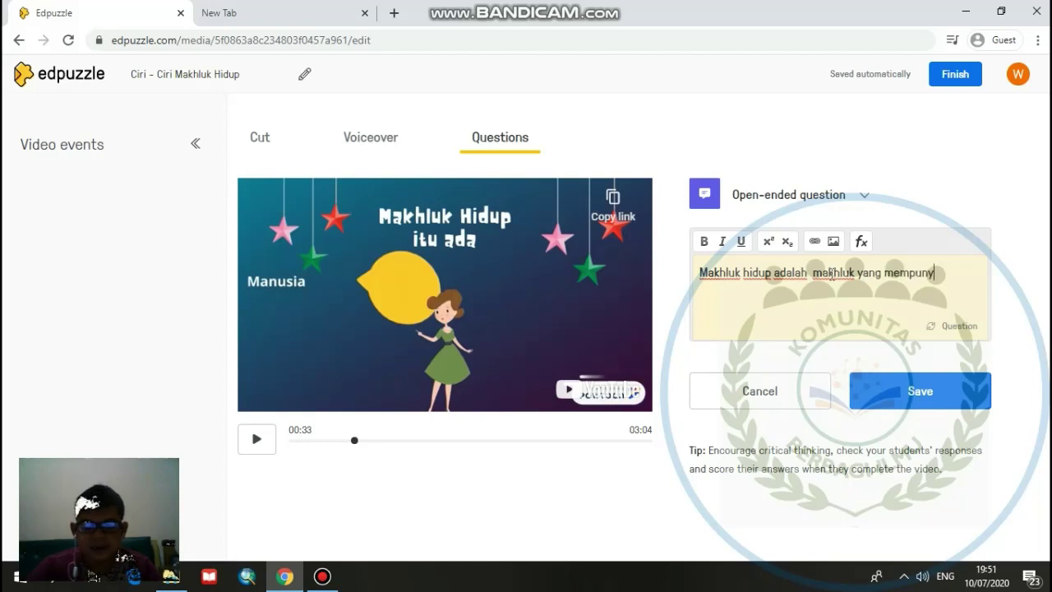
text(ai ciri-ciri)
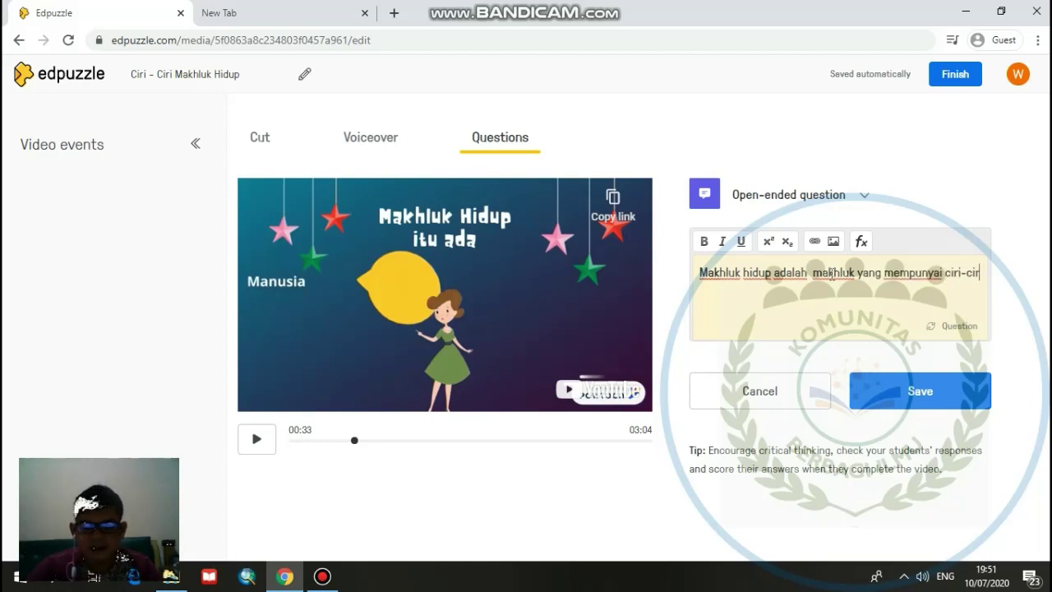
text(......)
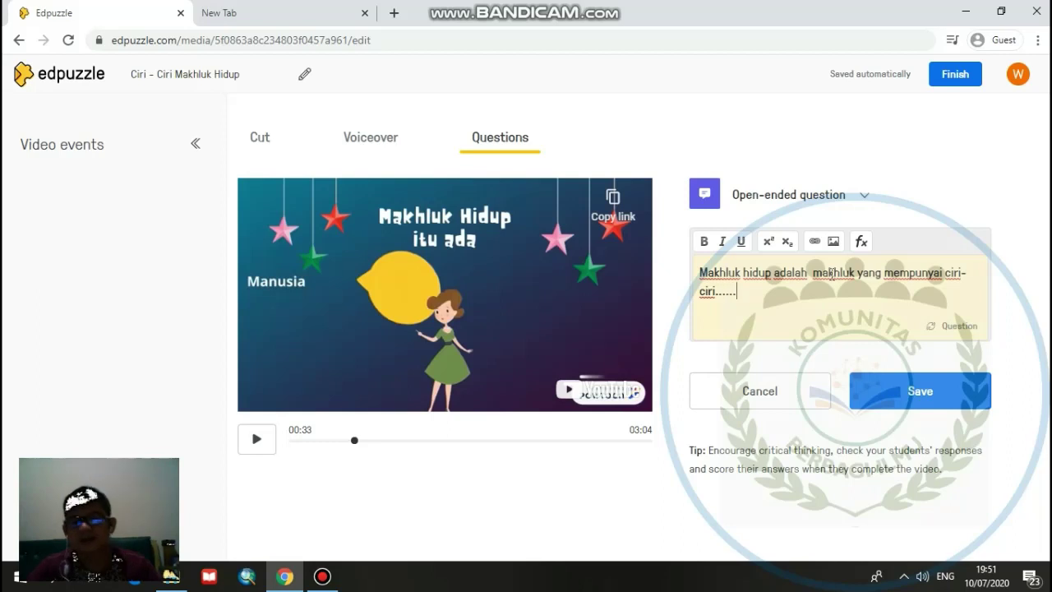
click(946, 400)
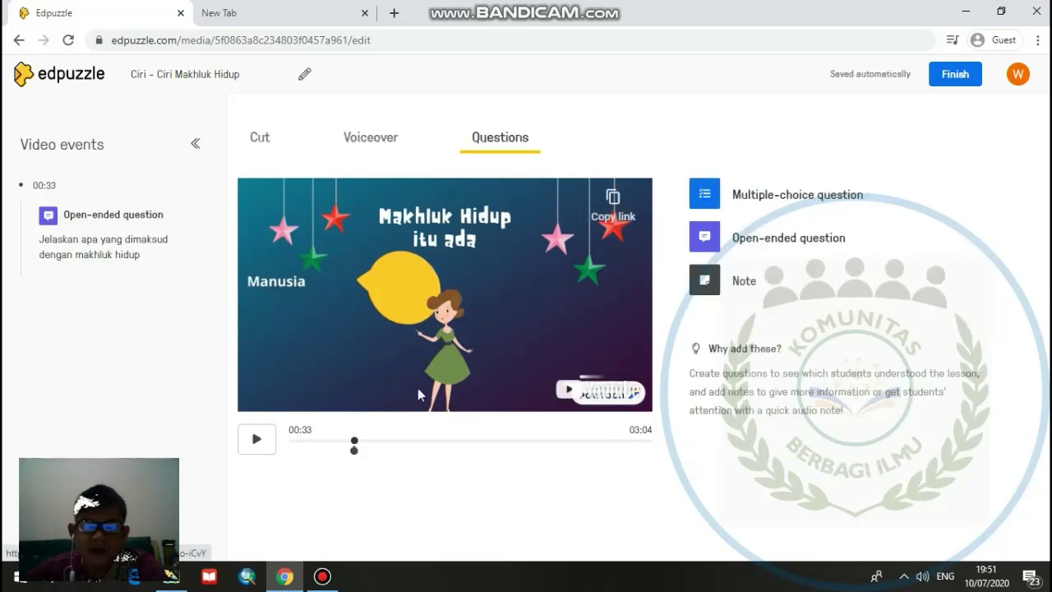
click(529, 471)
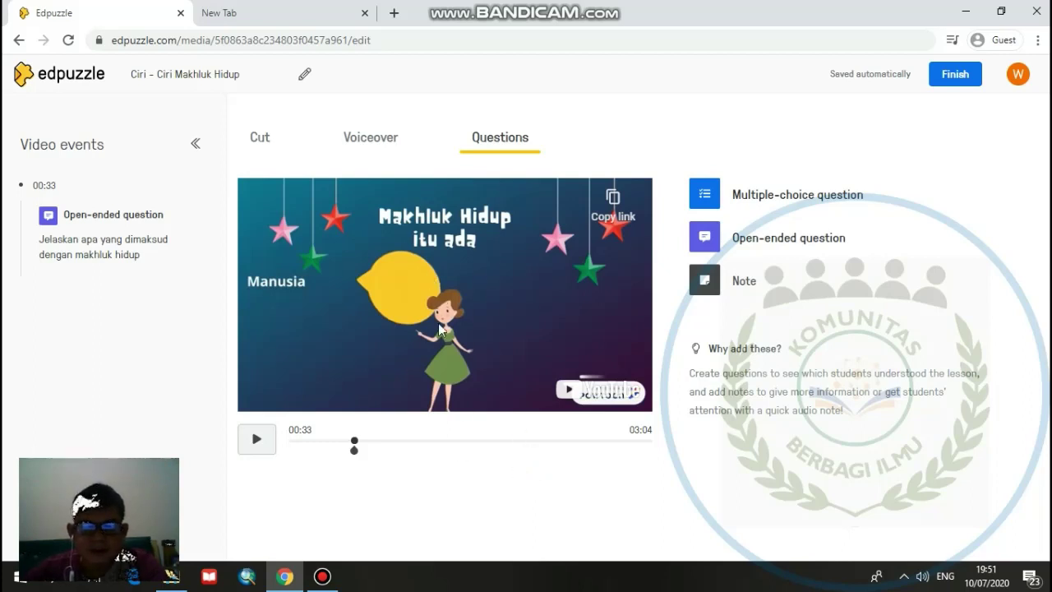
Step: Play the video from 00:33, continue past the open-ended question, and let it run to about 01:01
click(247, 444)
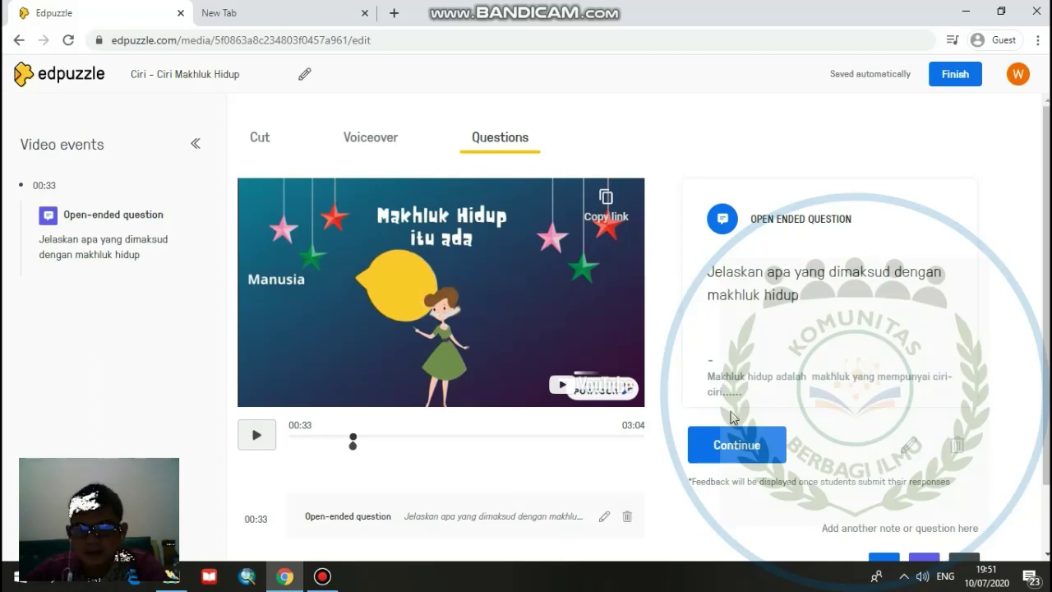
click(730, 445)
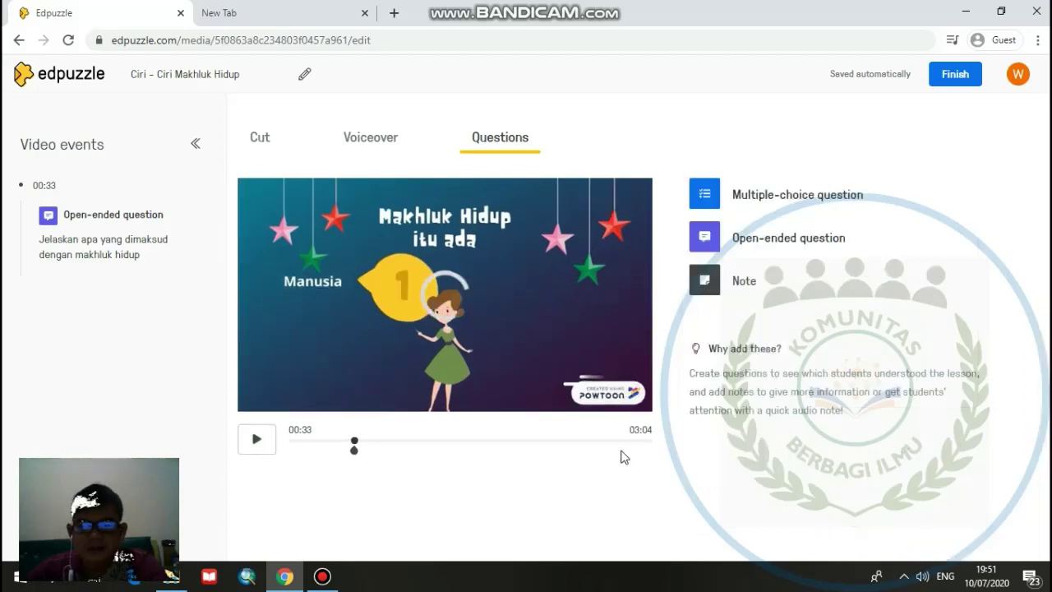
key(space)
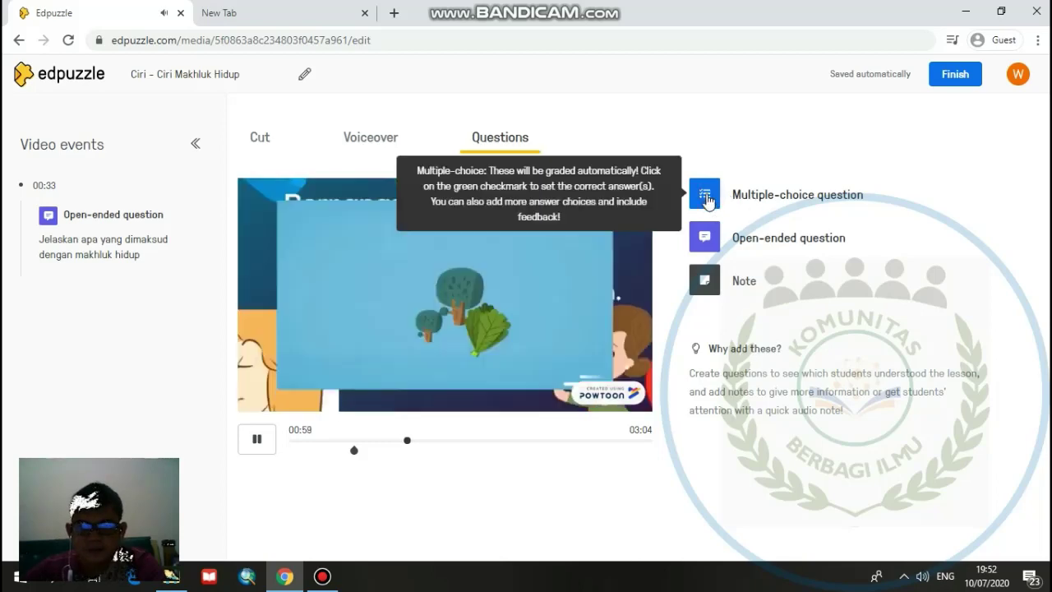
Step: Start a new multiple-choice question at 01:01 and close the question type list covering the question text field
click(704, 195)
click(705, 197)
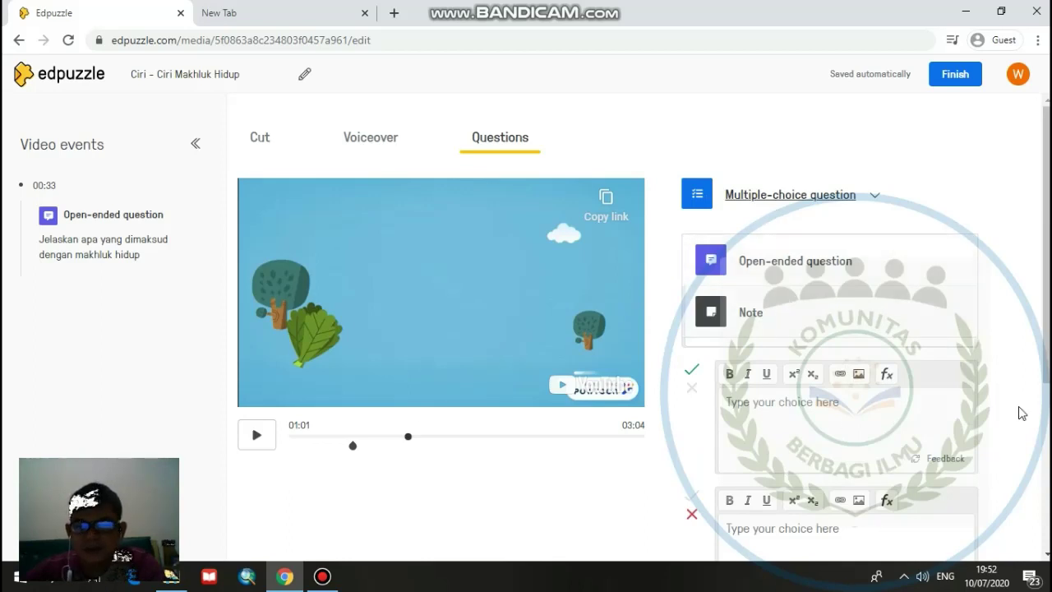
scroll(1019, 411, down, 2)
scroll(796, 252, up, 2)
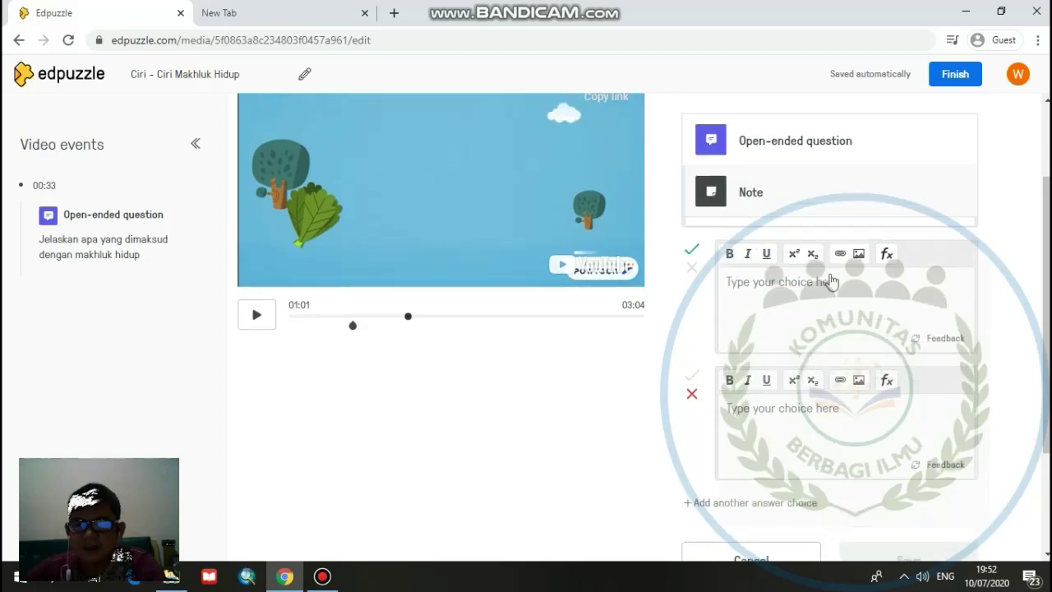
scroll(871, 428, down, 3)
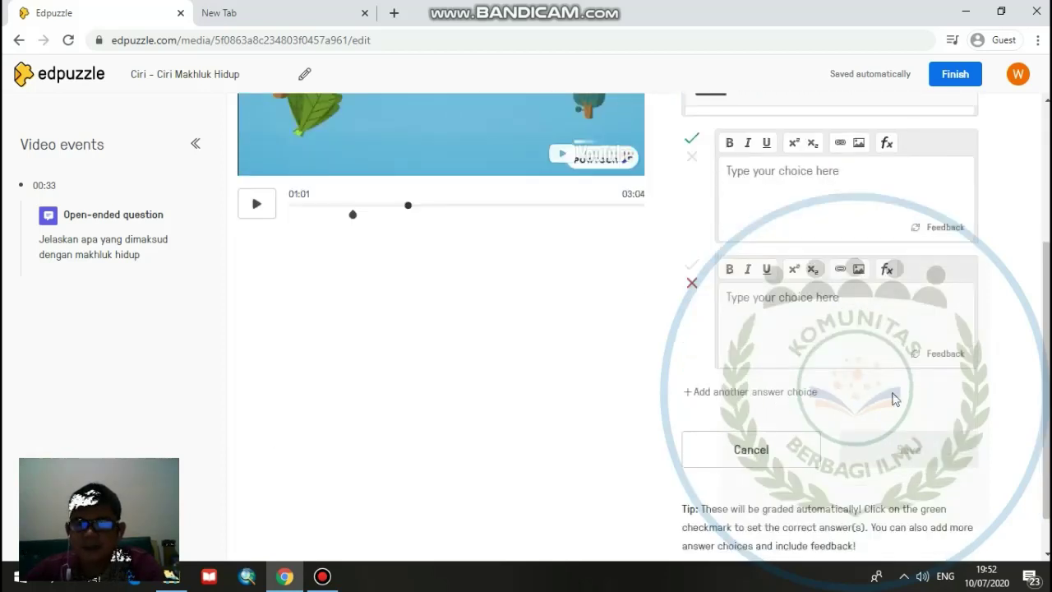
scroll(890, 388, up, 3)
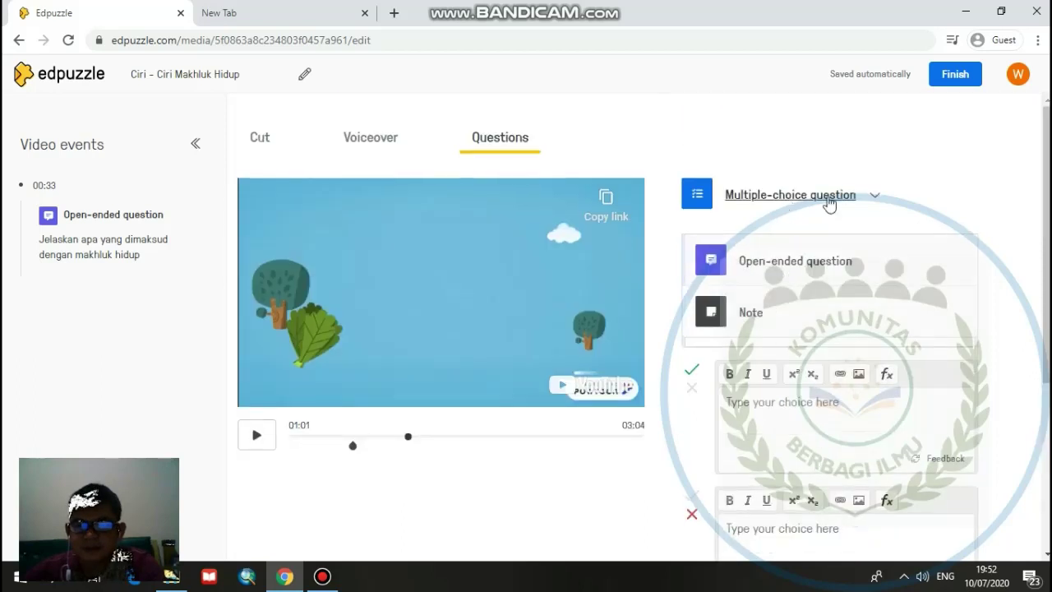
click(878, 196)
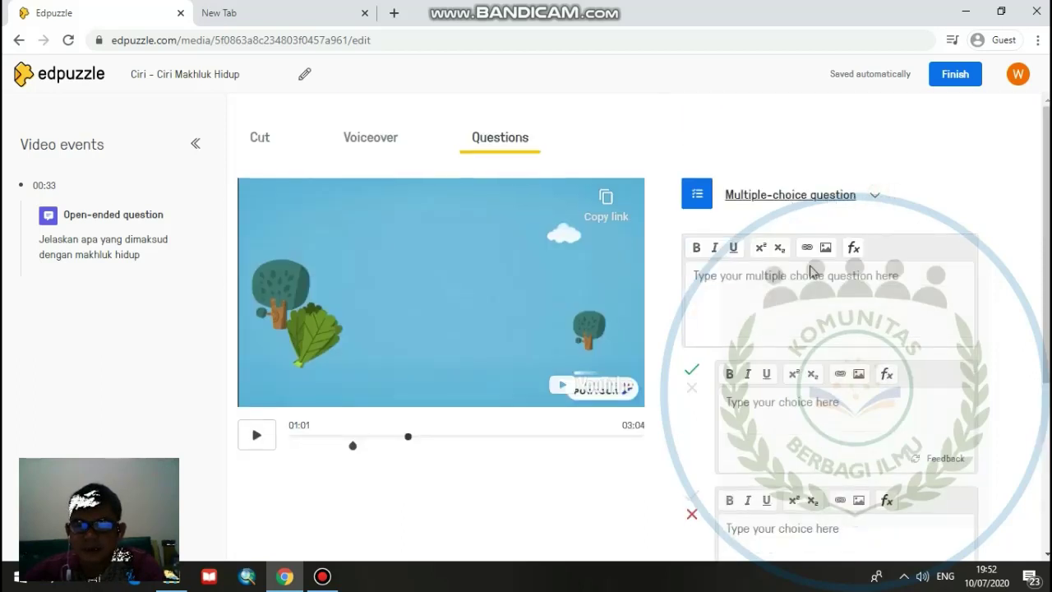
Step: Enter the question text "Makhluk Hidup mengeluarkan karbondioksida dan menghirup oksigen, ciri tersebut adalah..." for the multiple-choice question
click(787, 276)
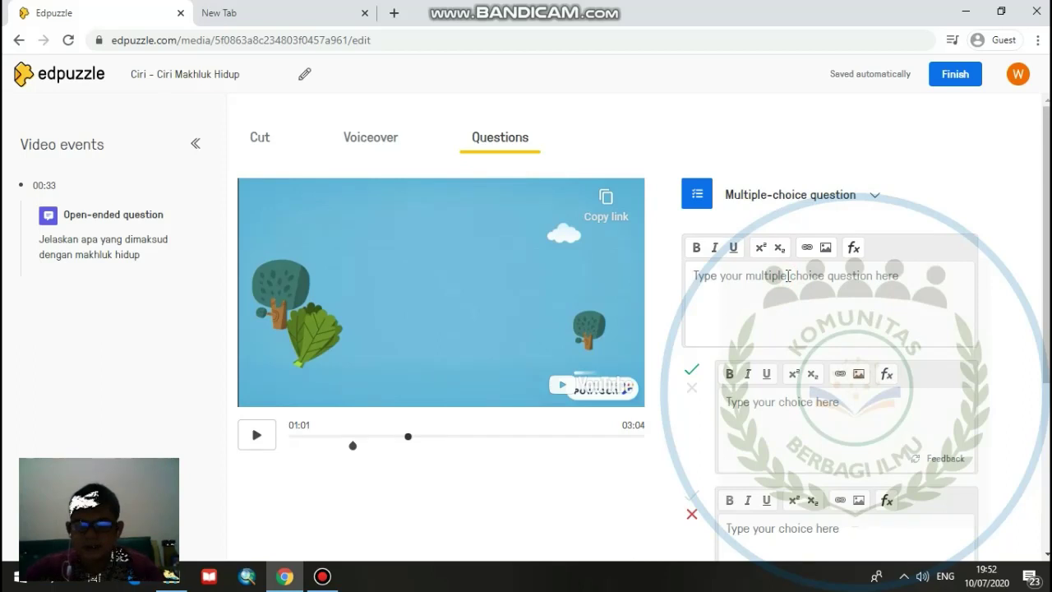
text(Ci)
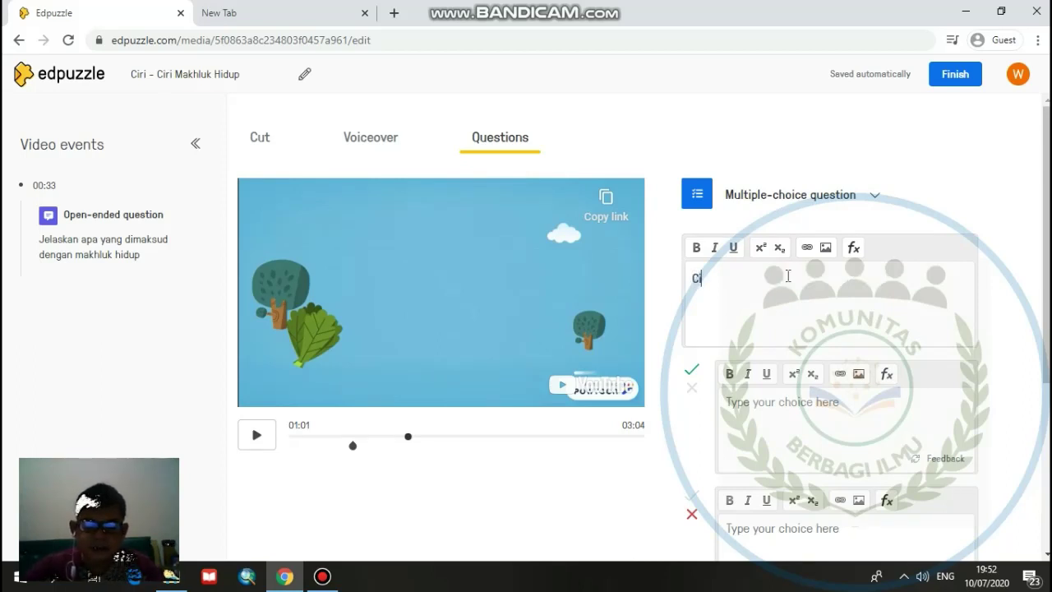
key(BackSpace)
text(Makhluk)
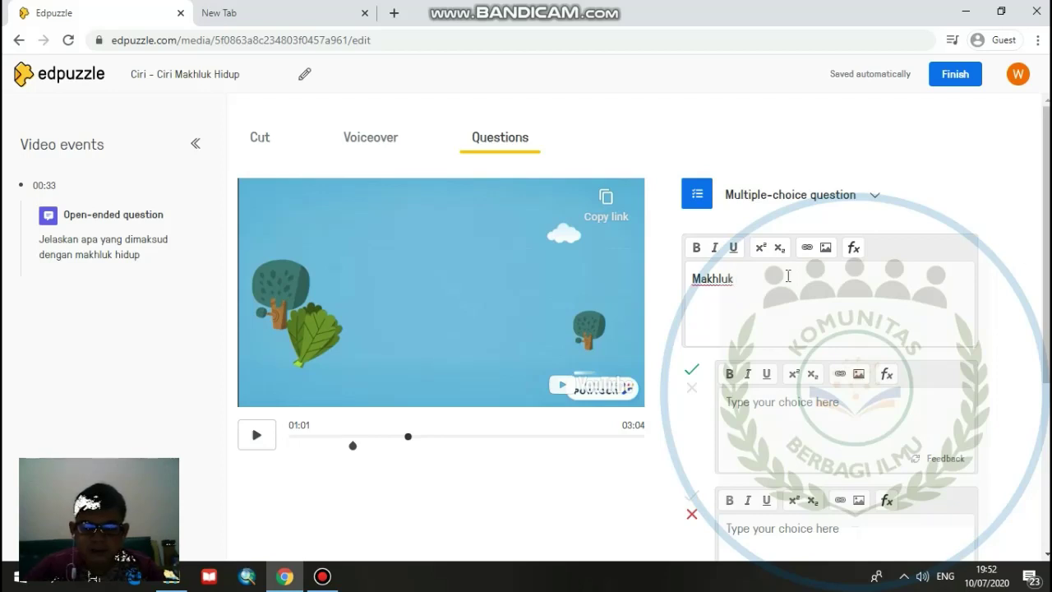
text( Hidup mengeluarkan karbo)
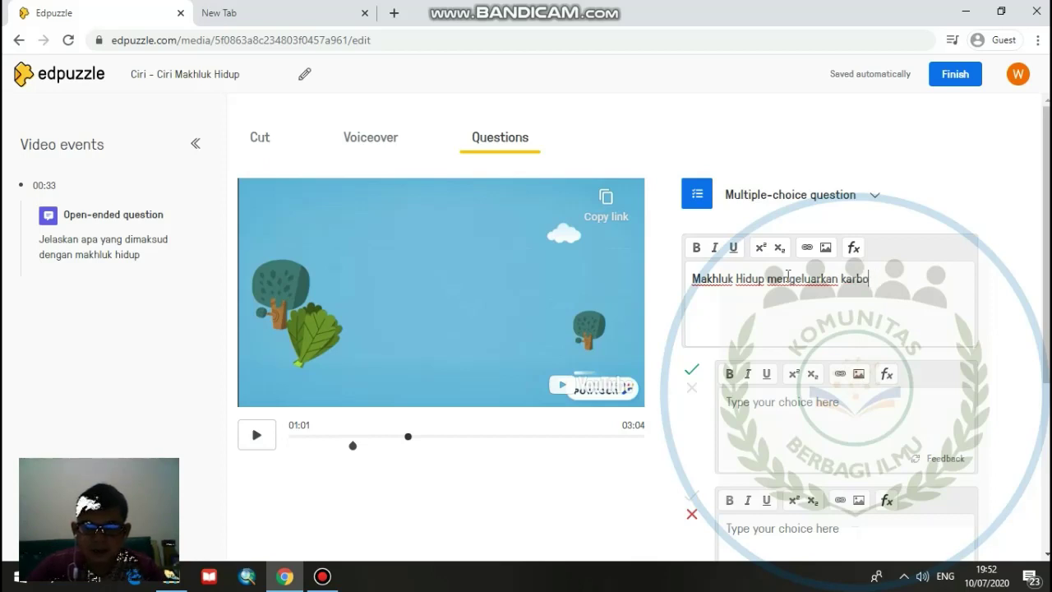
text(ndioksida d)
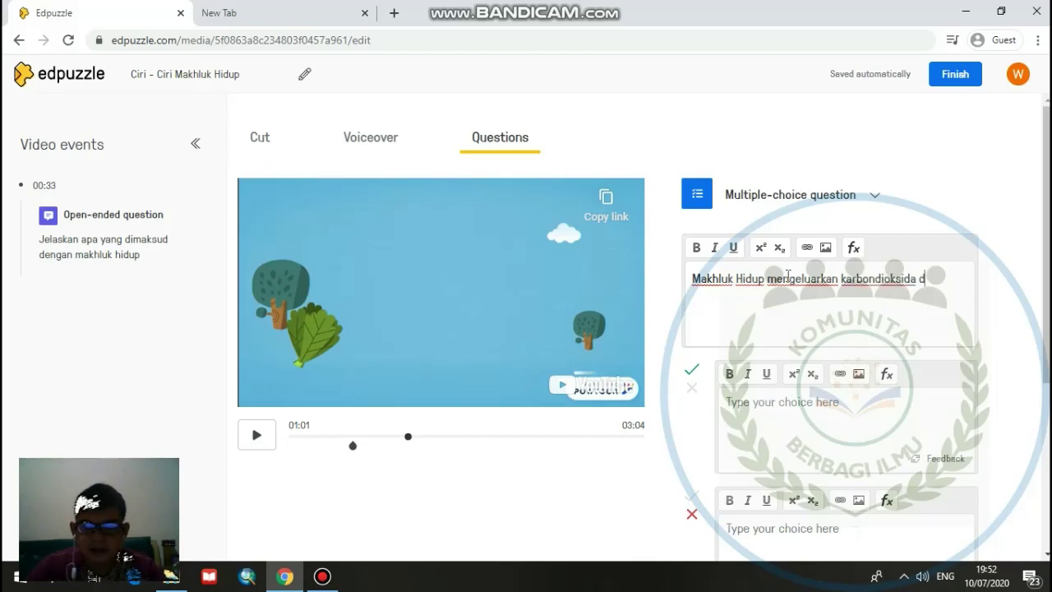
text(an menghir)
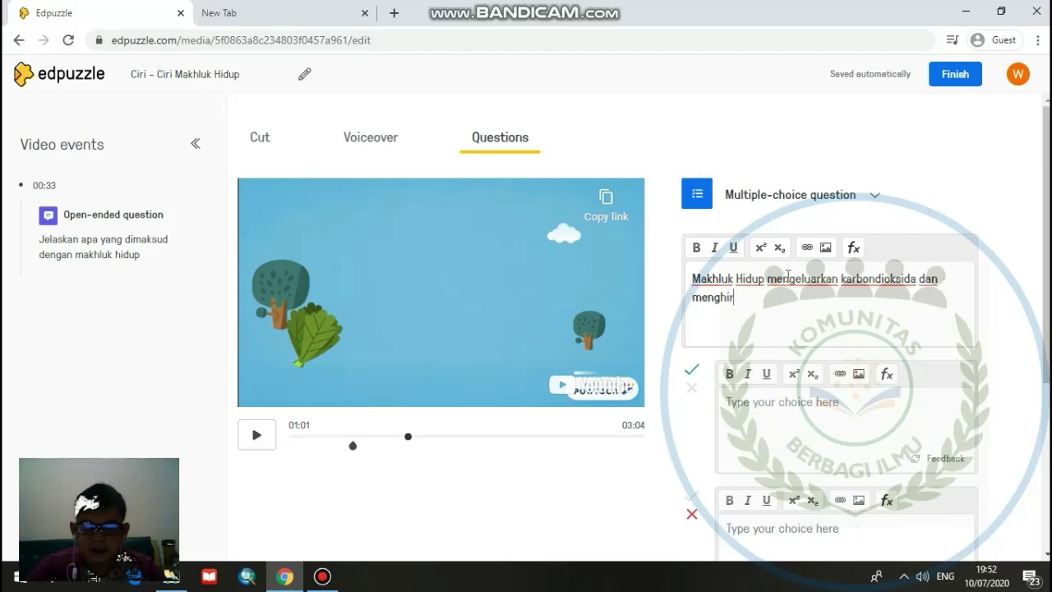
text(up oksige)
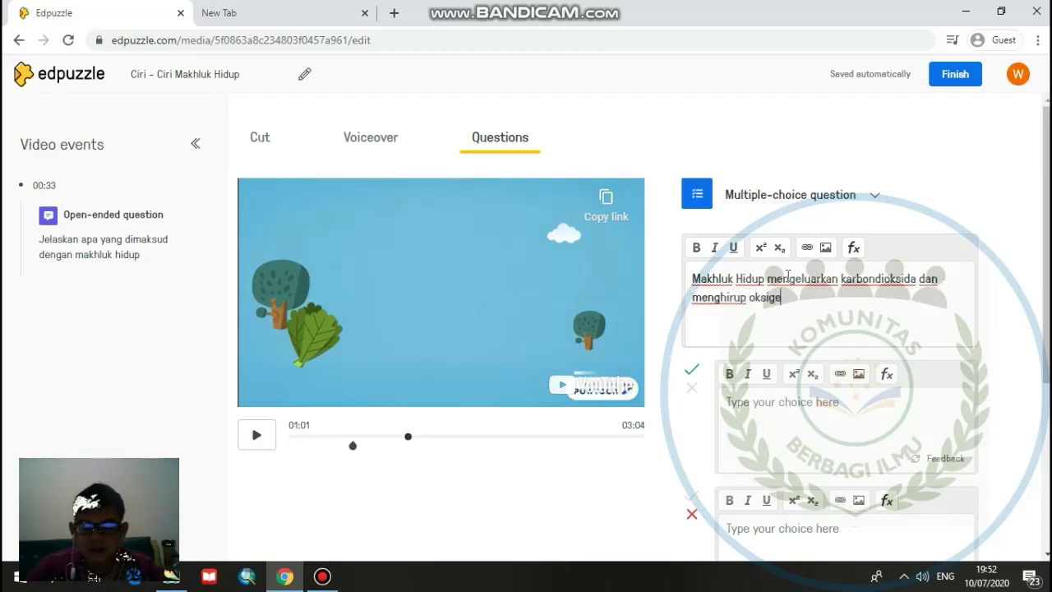
text(n.)
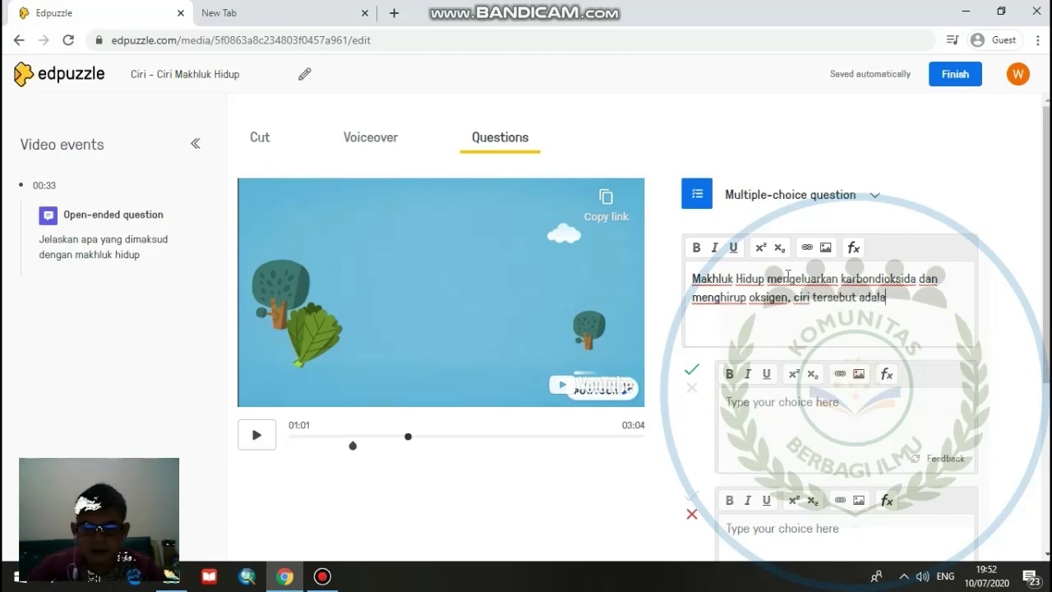
text(ciri tersebut adalah...)
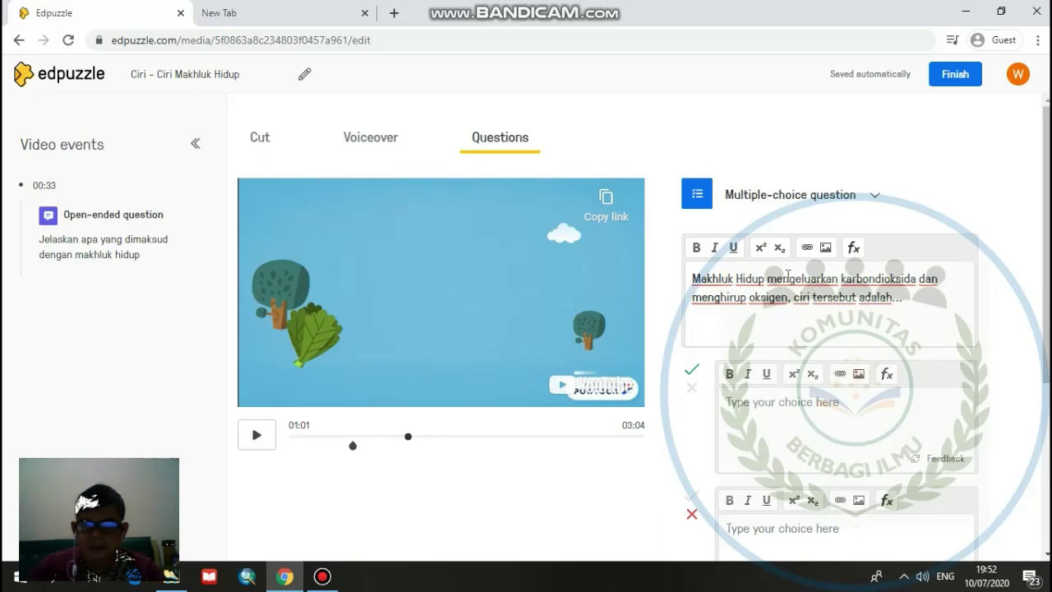
Step: Fill in the first two answer choices with "bergerak" and "Reproduksi"
click(828, 409)
text(bergerak)
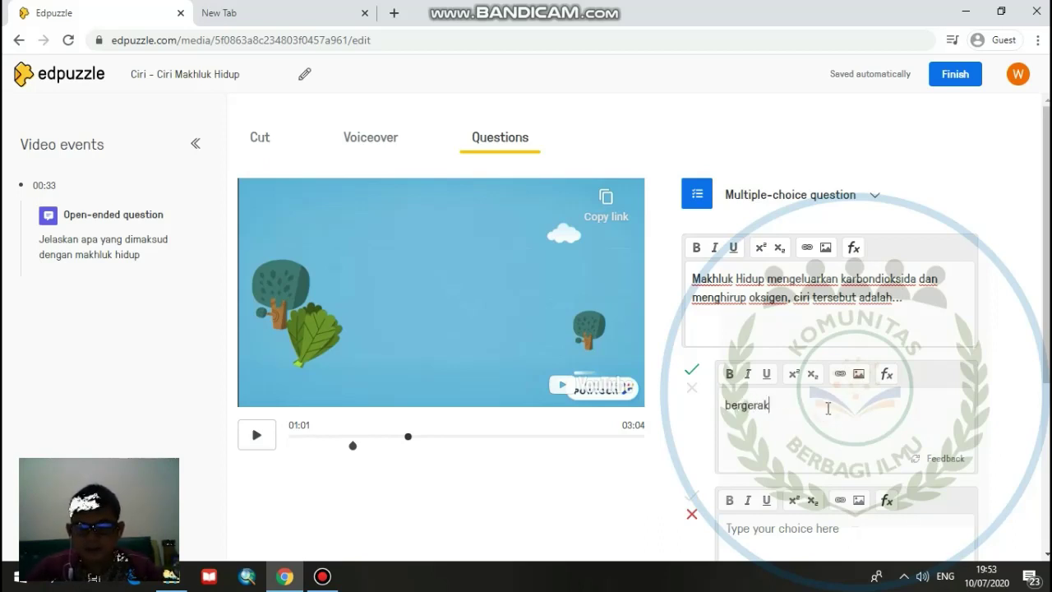
scroll(1003, 493, down, 2)
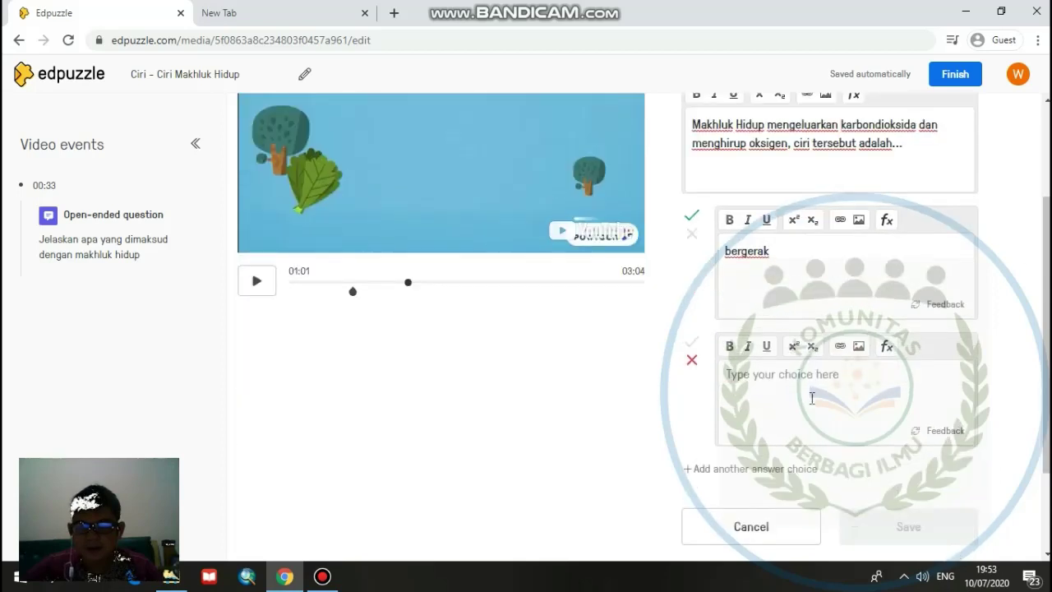
click(791, 379)
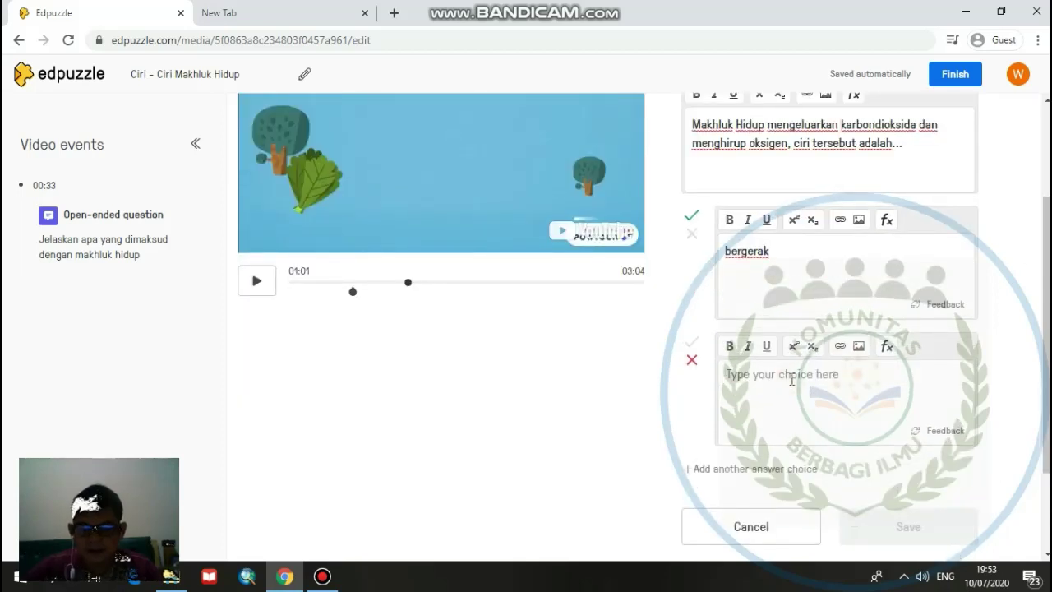
text(Reproduksi)
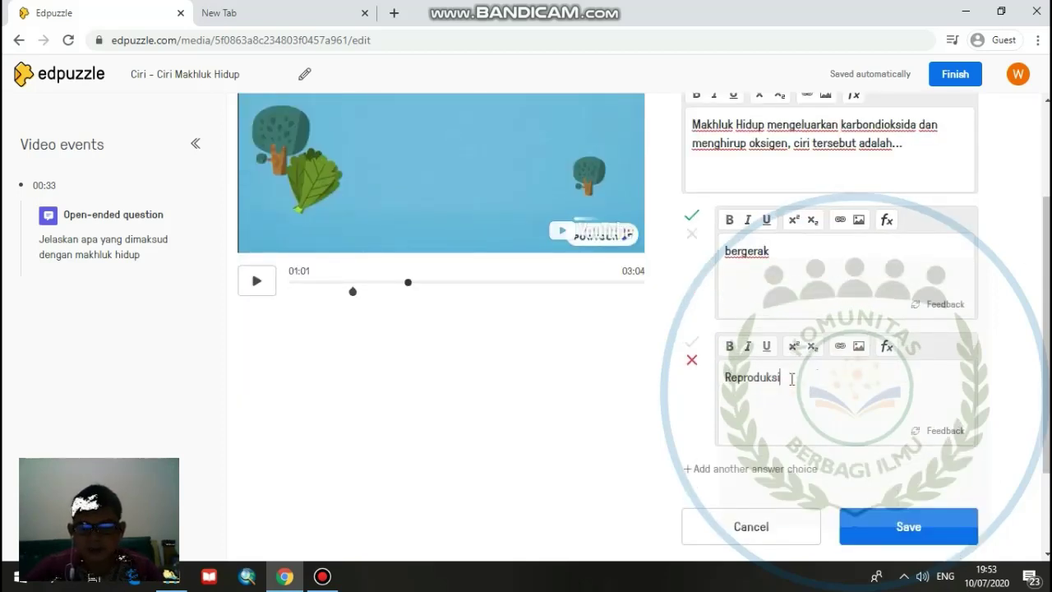
Step: Add two more answer choices, "Menerima rangsang" and "Bernafas", to the multiple-choice question
click(737, 469)
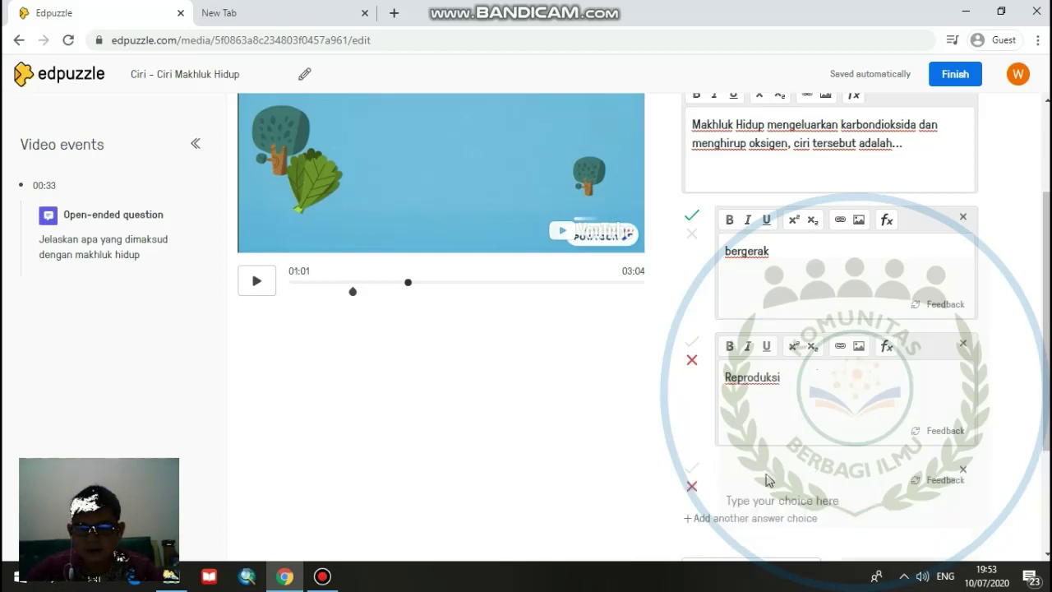
scroll(795, 465, down, 1)
click(772, 429)
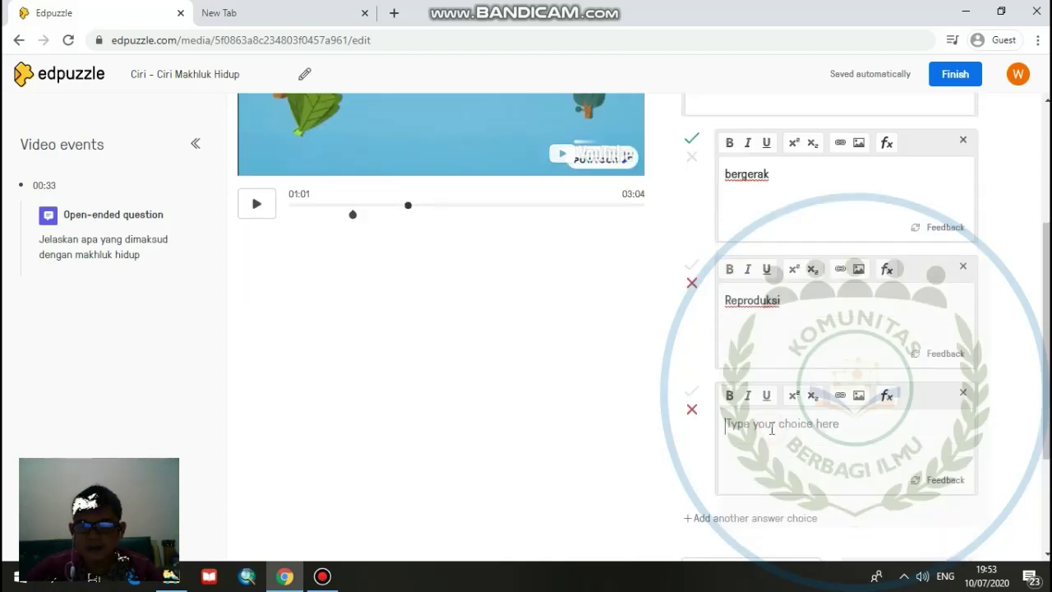
text(Menerima rangsang)
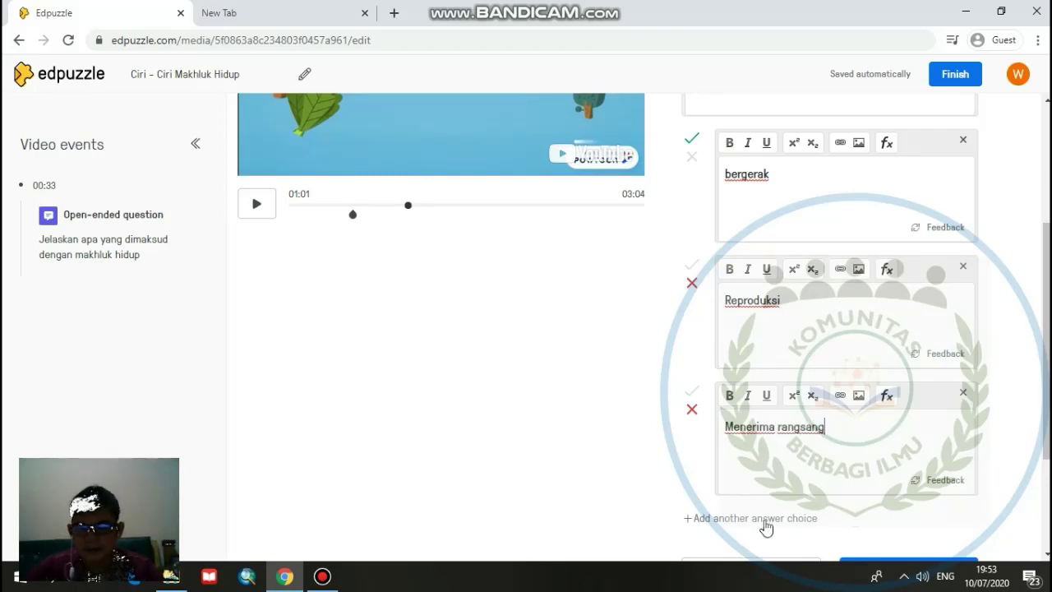
click(765, 519)
scroll(814, 526, down, 3)
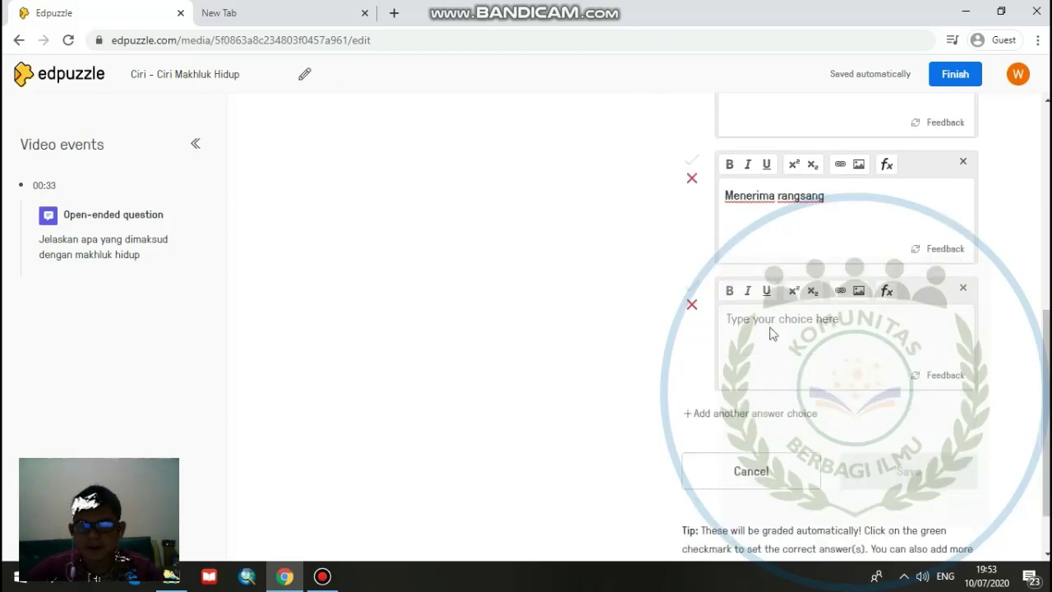
click(771, 332)
text(Bernafas)
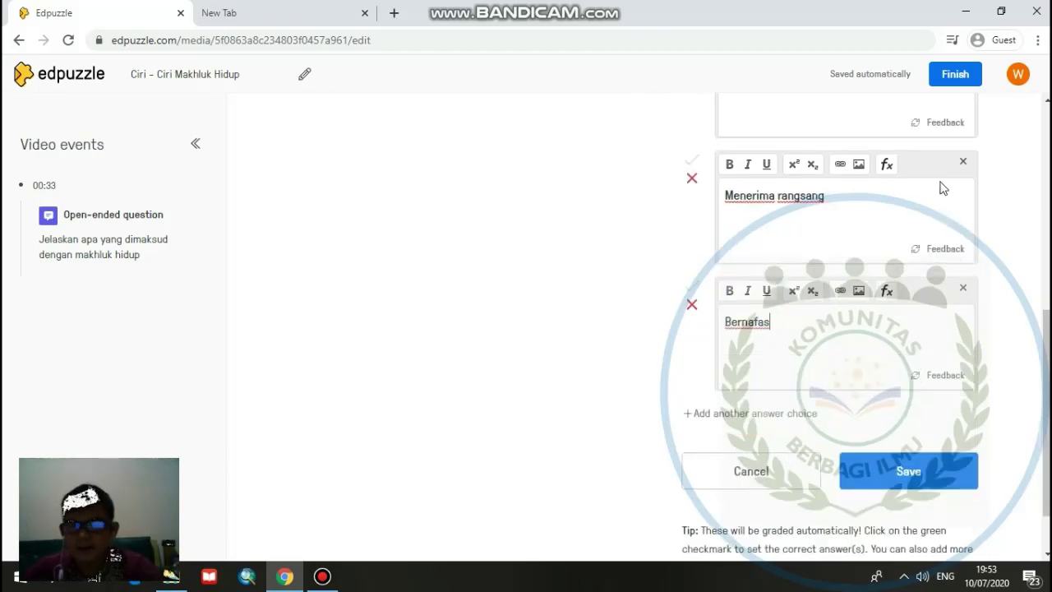
Step: Mark the "bergerak" choice as incorrect and set "Bernafas" as the correct answer
scroll(1007, 238, up, 3)
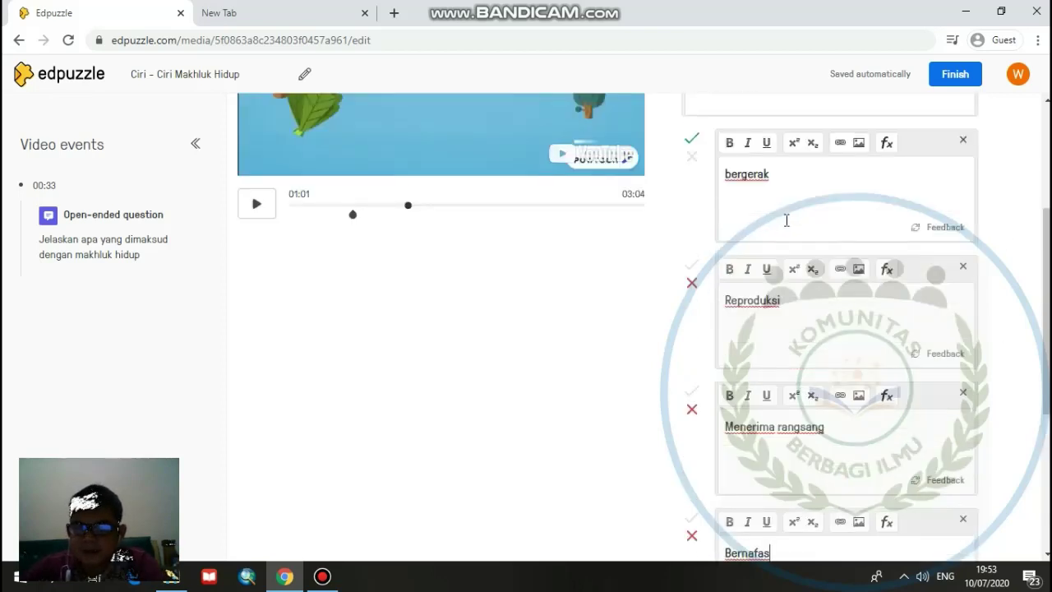
scroll(855, 313, down, 4)
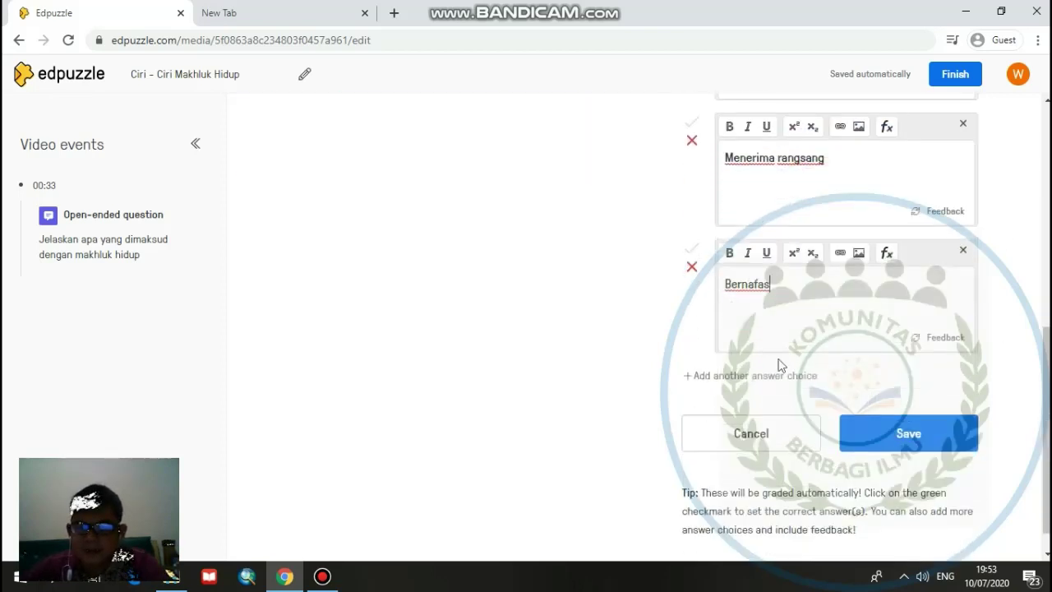
scroll(803, 181, up, 4)
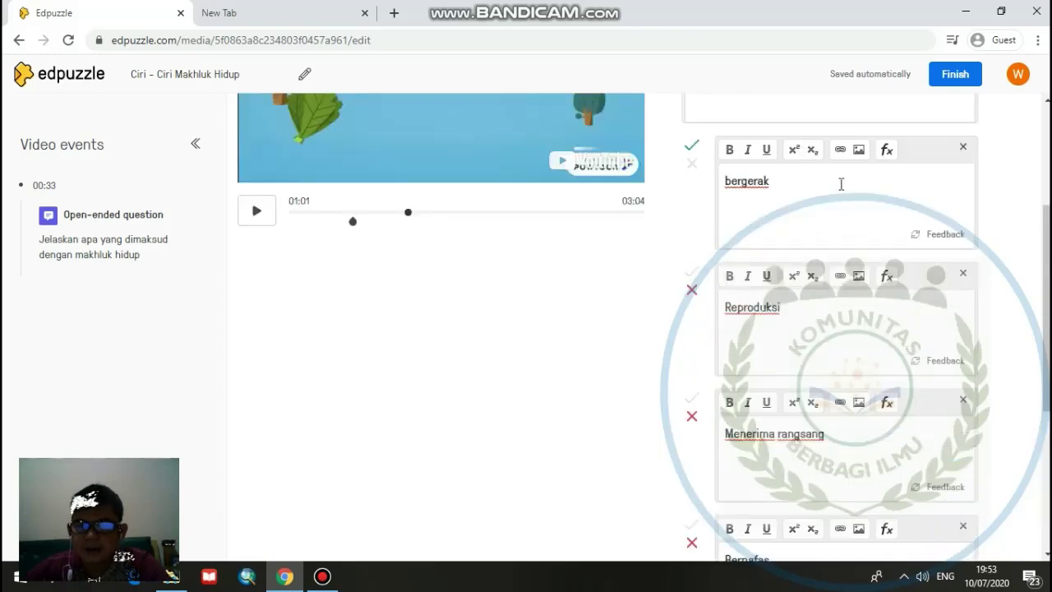
scroll(877, 217, up, 2)
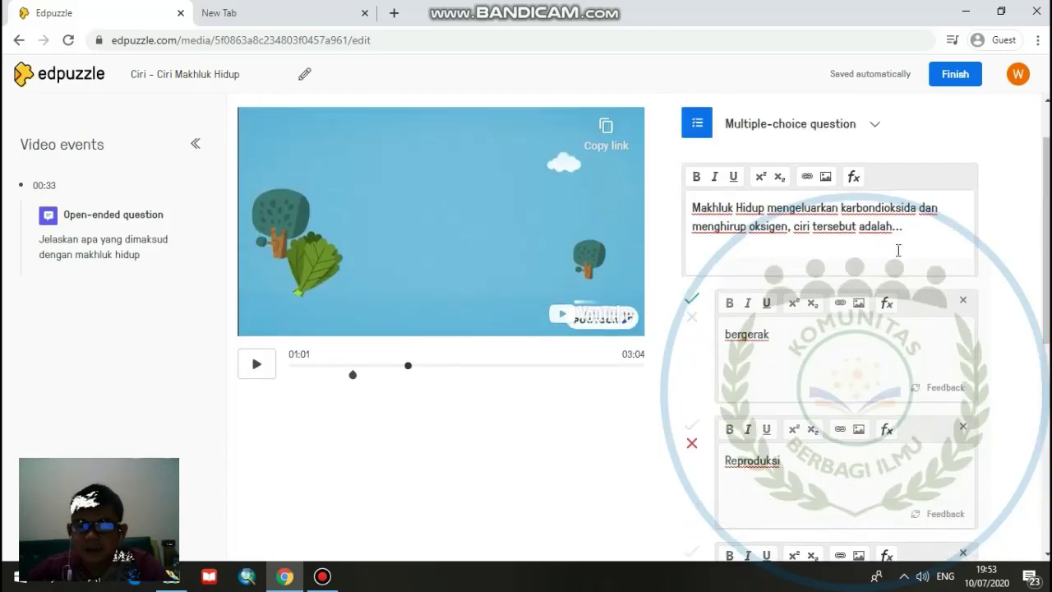
scroll(896, 249, down, 2)
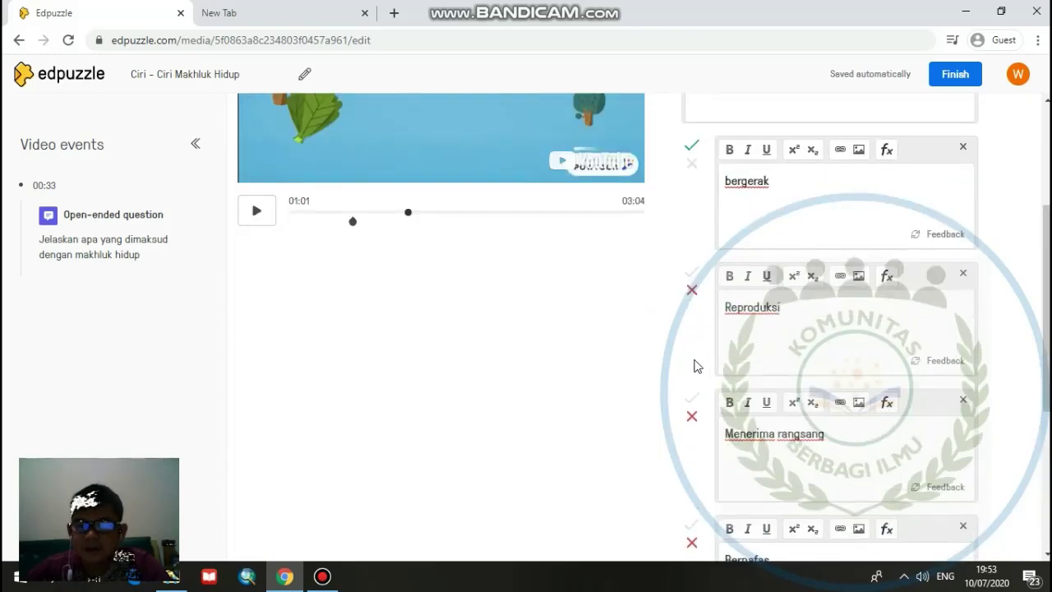
scroll(695, 364, down, 3)
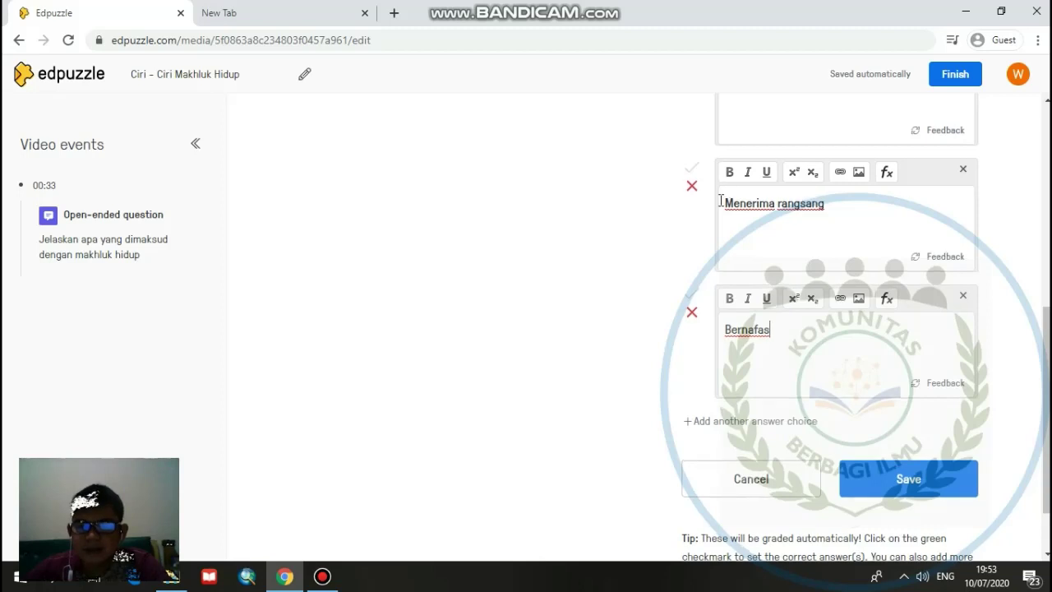
scroll(699, 215, up, 3)
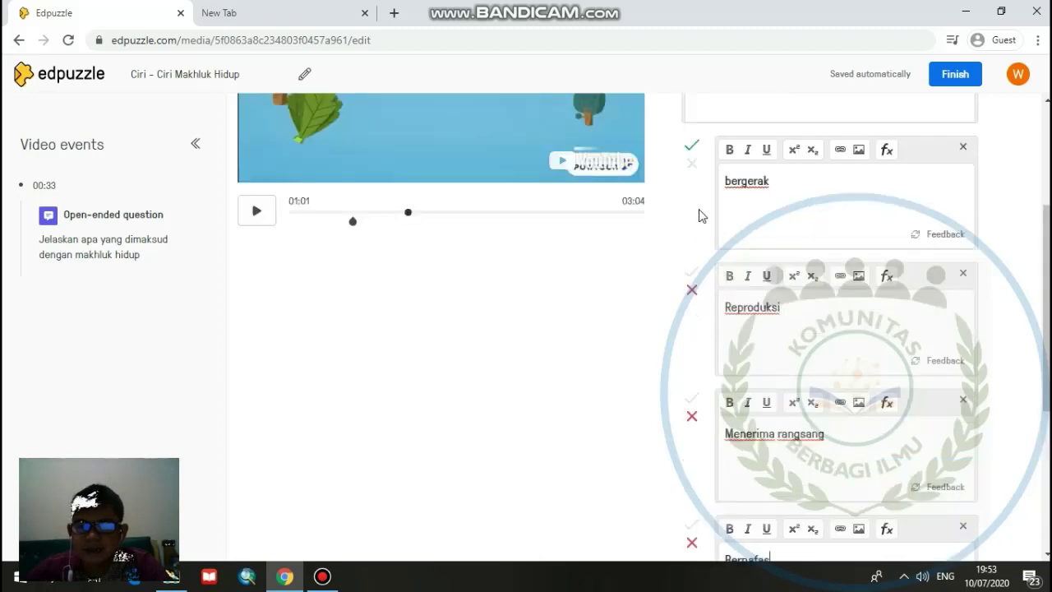
click(691, 163)
scroll(697, 353, down, 4)
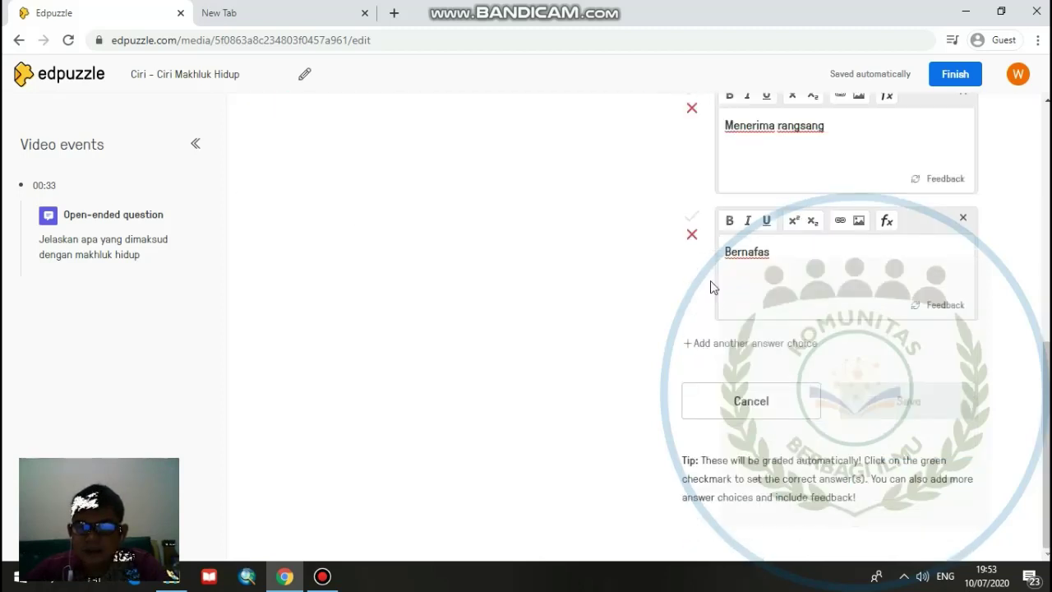
click(695, 219)
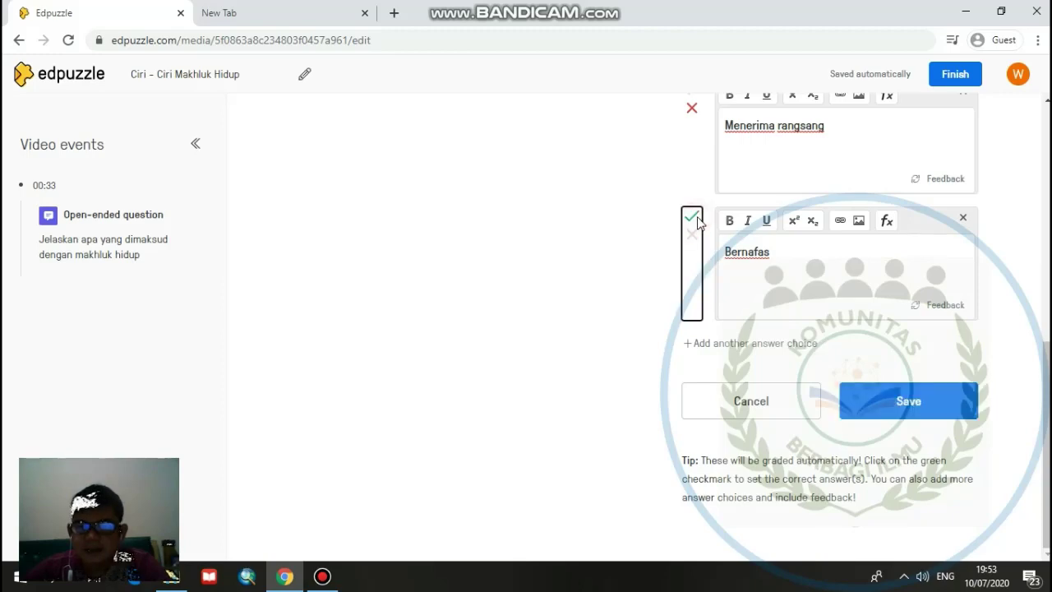
Step: Add the feedback "jawaban yang benar adalah bernafas" to both the "bergerak" and "Reproduksi" answer choices
scroll(954, 354, up, 5)
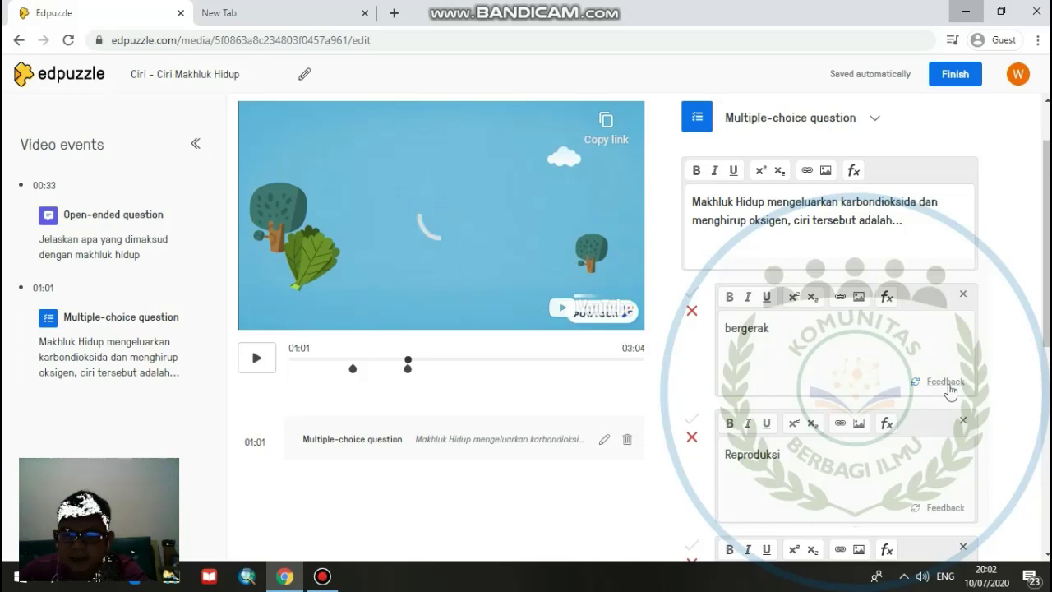
click(945, 382)
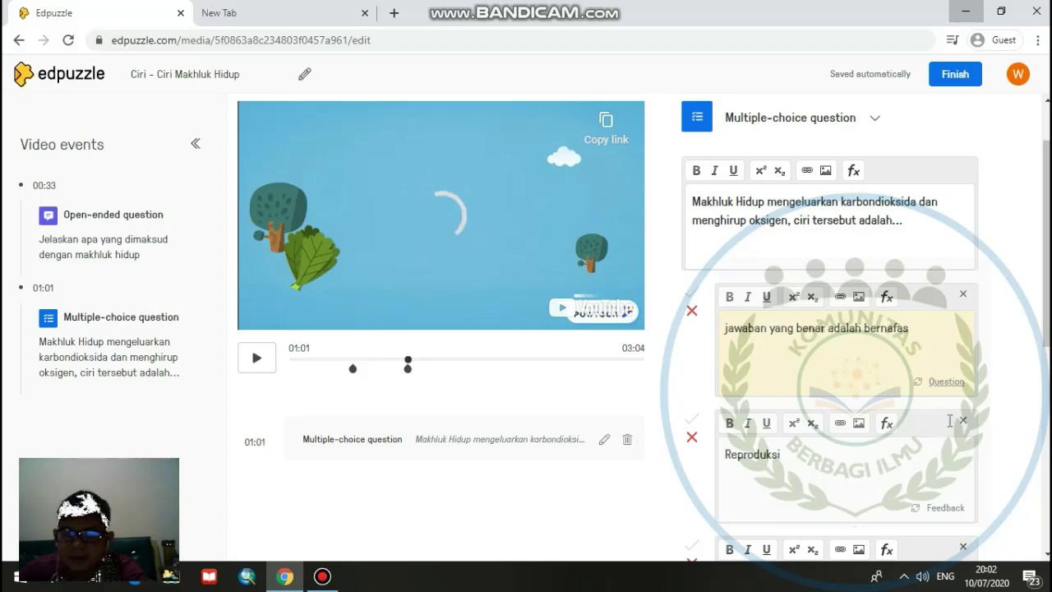
scroll(962, 456, down, 1)
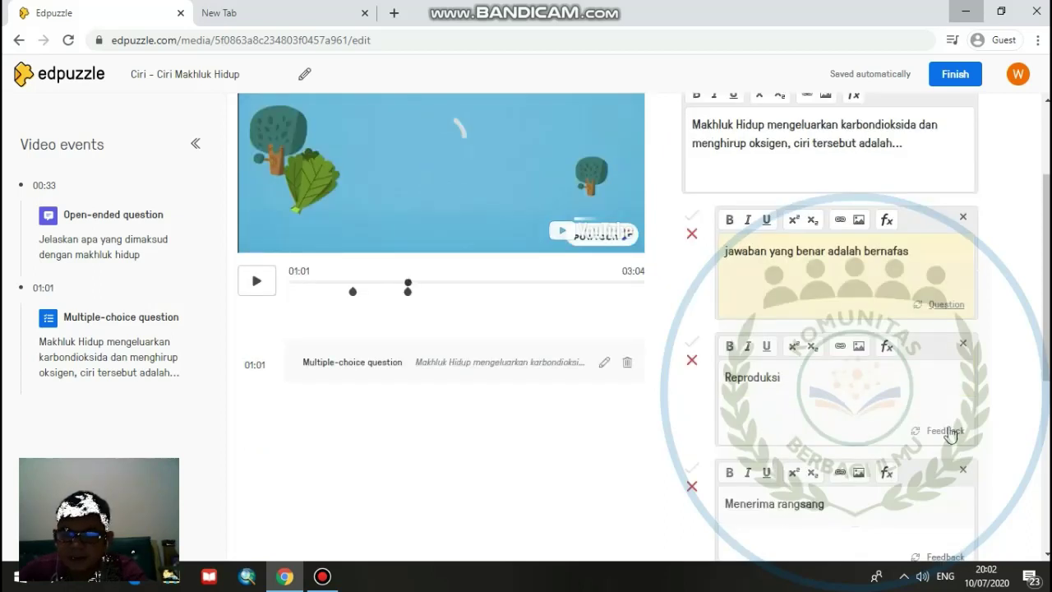
click(950, 433)
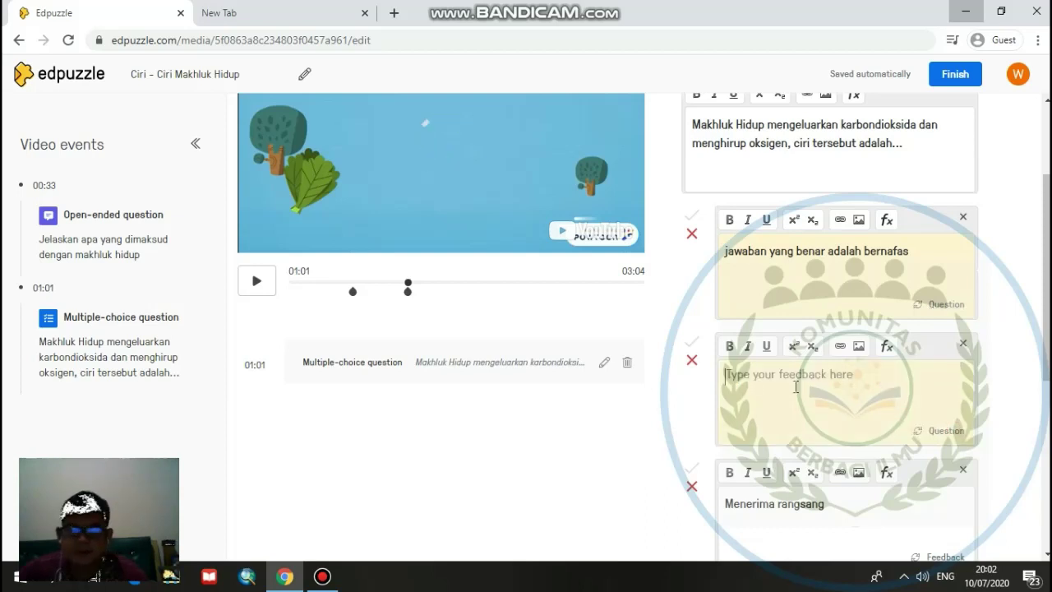
text(ja)
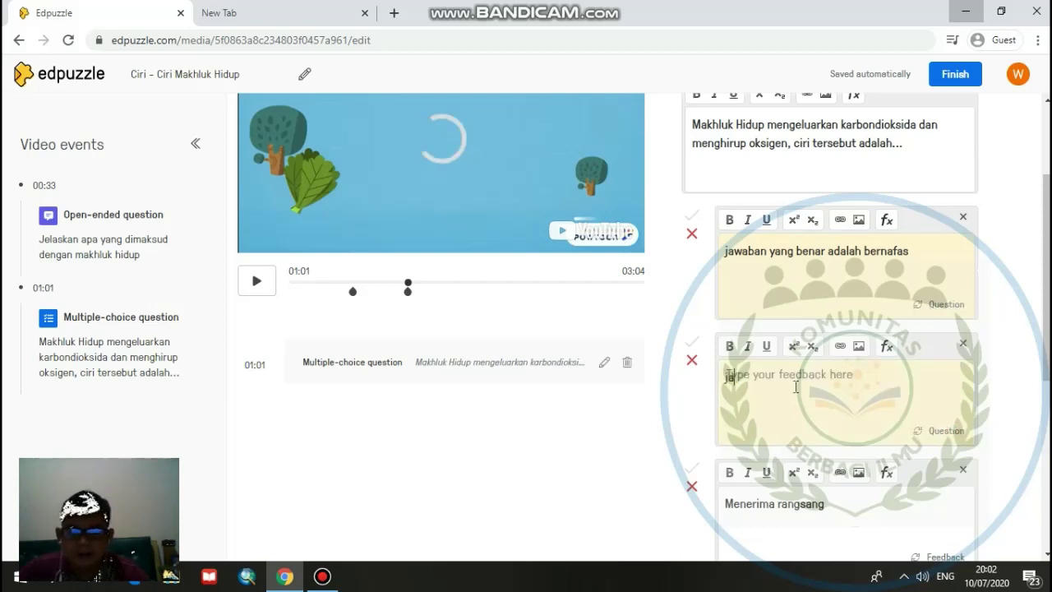
text(waban )
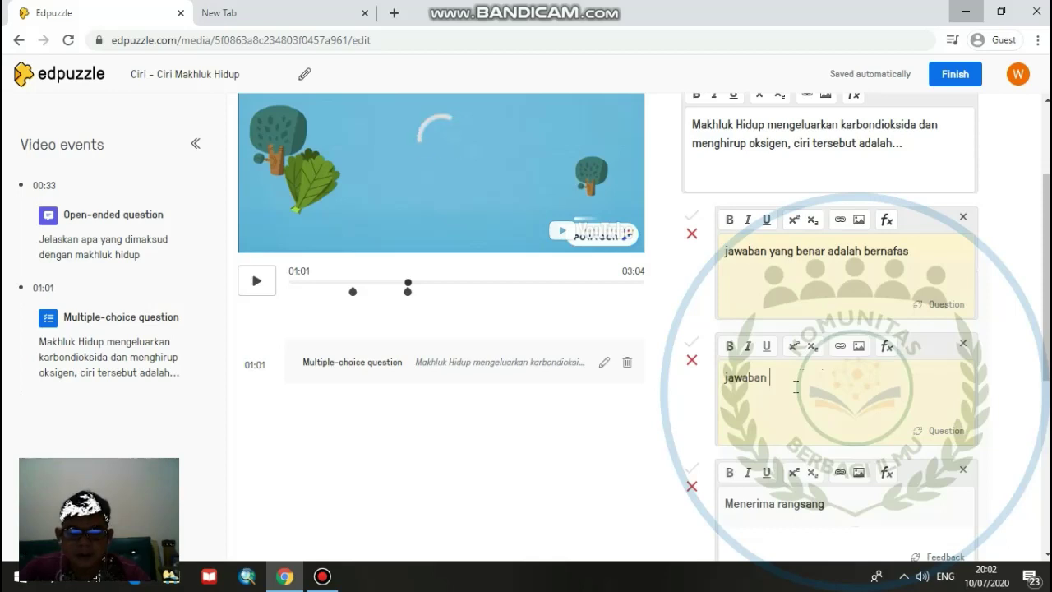
text(yang benar adala)
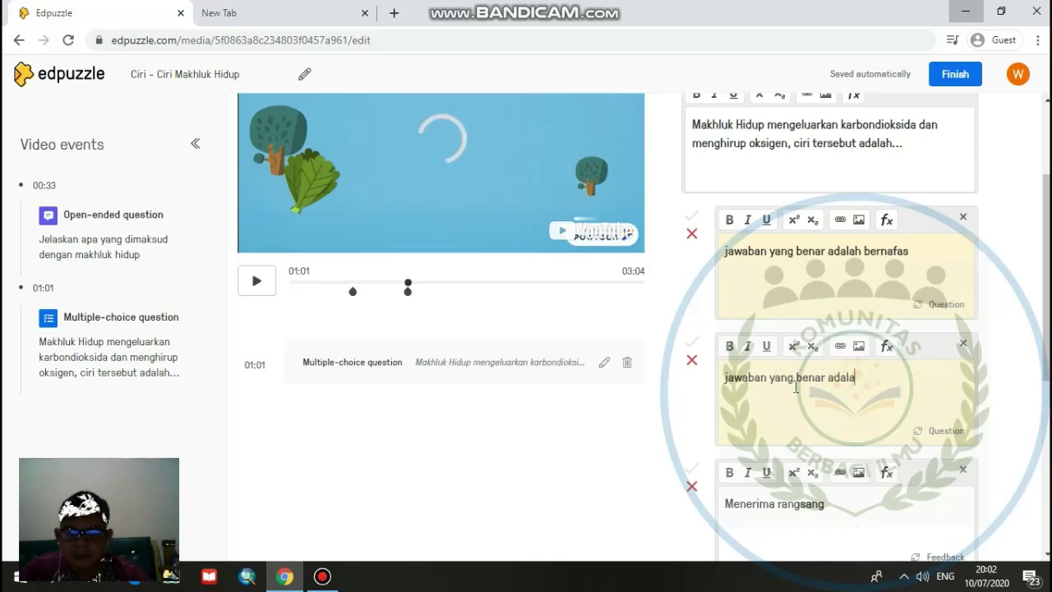
text(h bernafas)
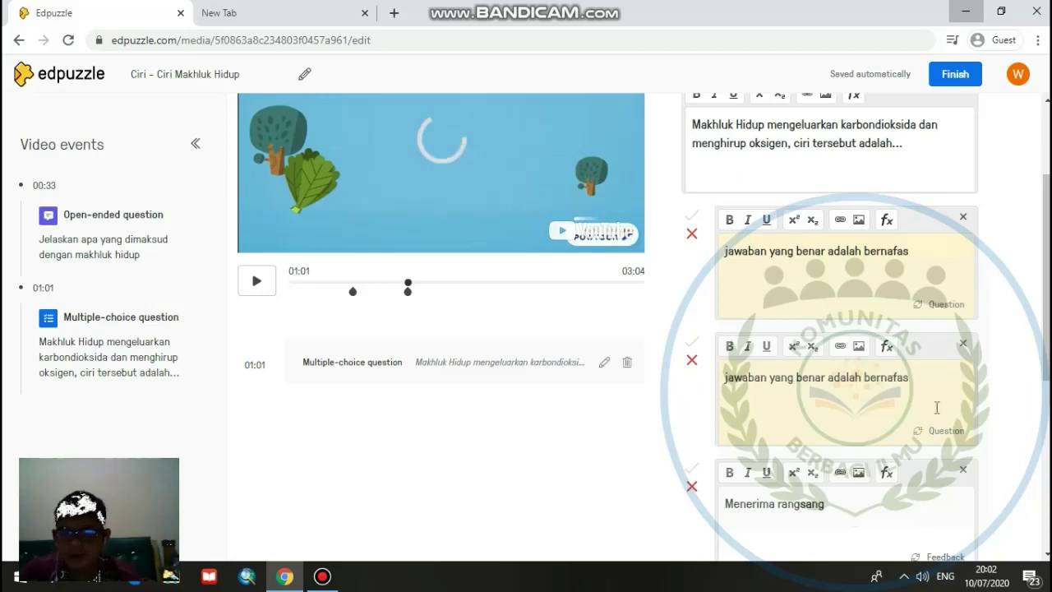
Step: Save the multiple-choice question with its feedback and review its preview
scroll(986, 476, down, 1)
scroll(985, 479, down, 4)
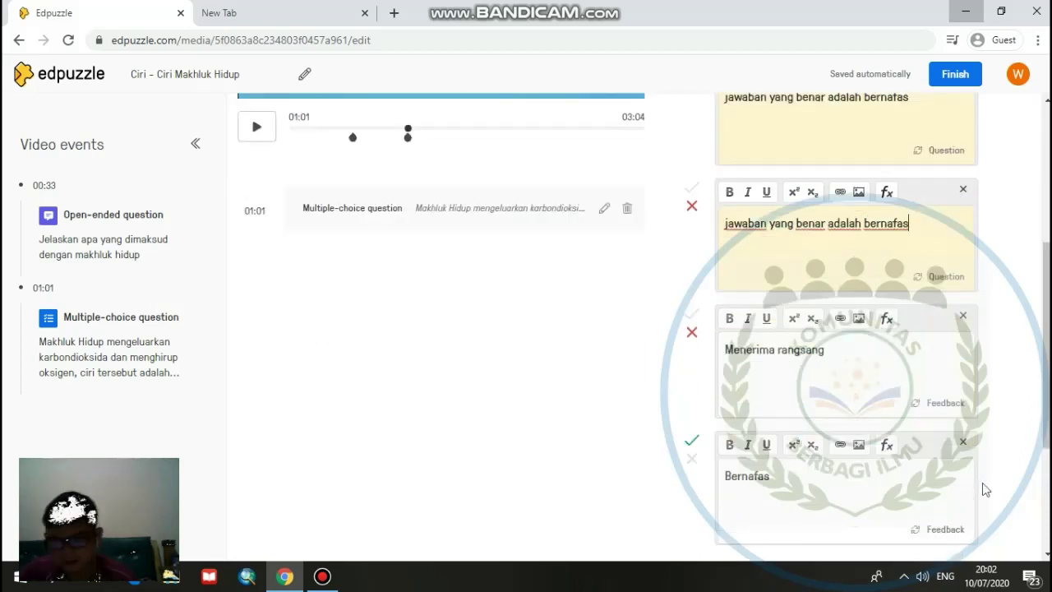
click(911, 473)
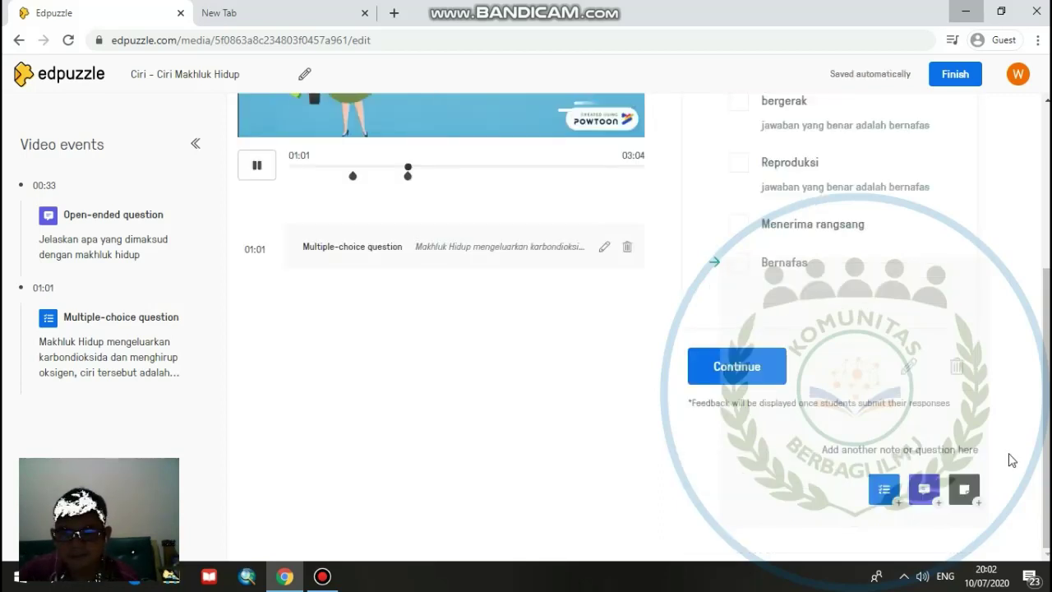
scroll(960, 360, up, 2)
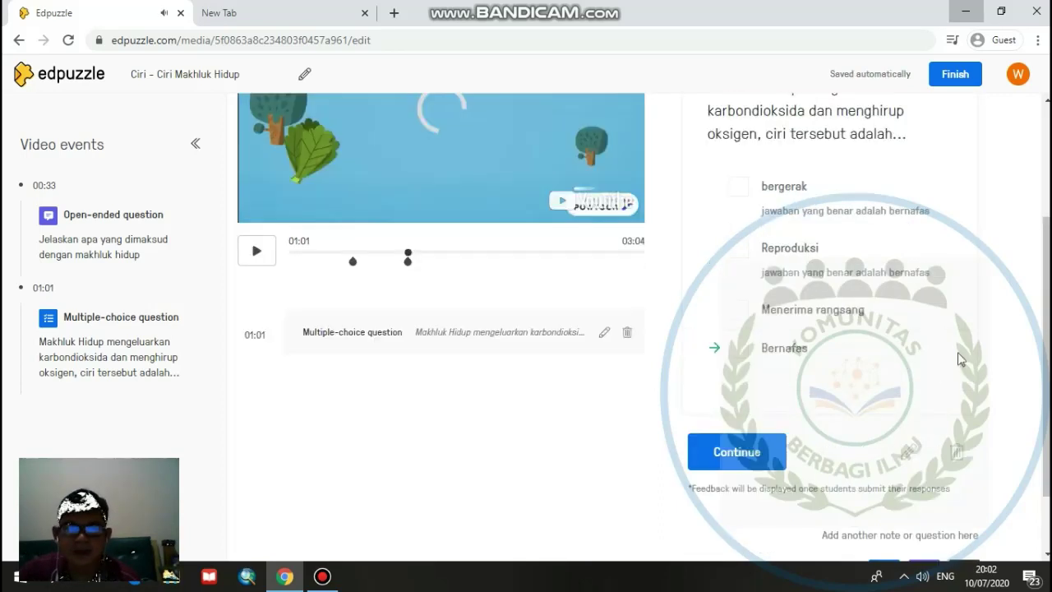
scroll(397, 411, up, 1)
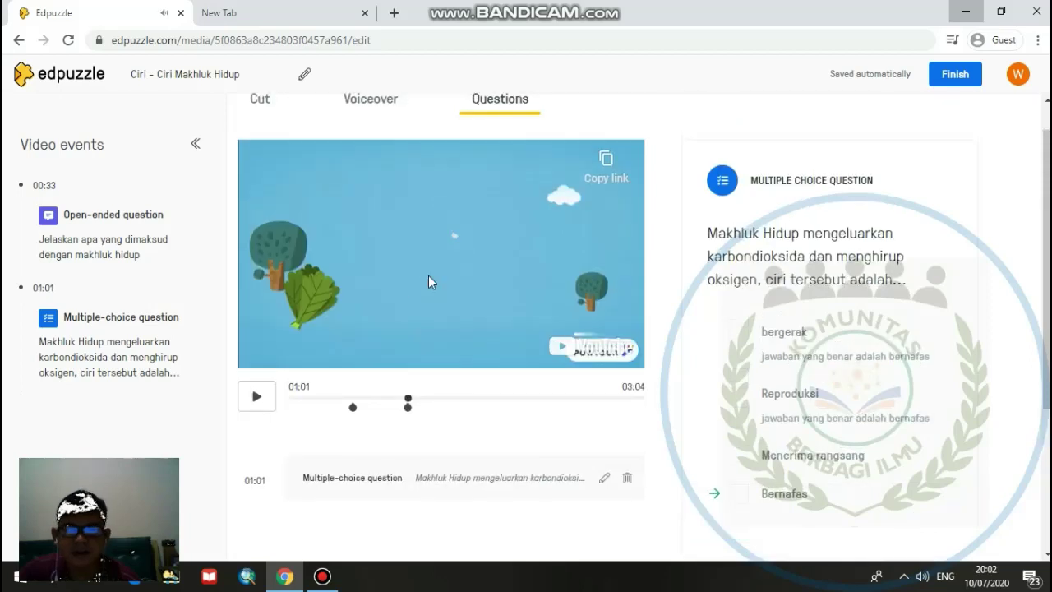
scroll(411, 273, up, 1)
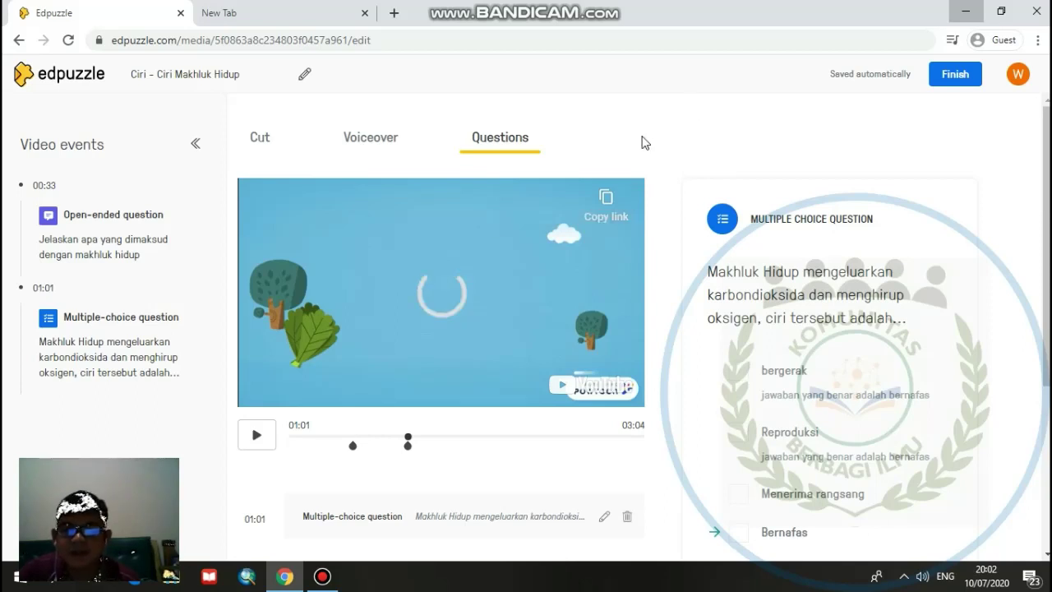
Step: Finish editing the lesson and select the BIOLOGI class, with all its students, for the assignment
click(955, 74)
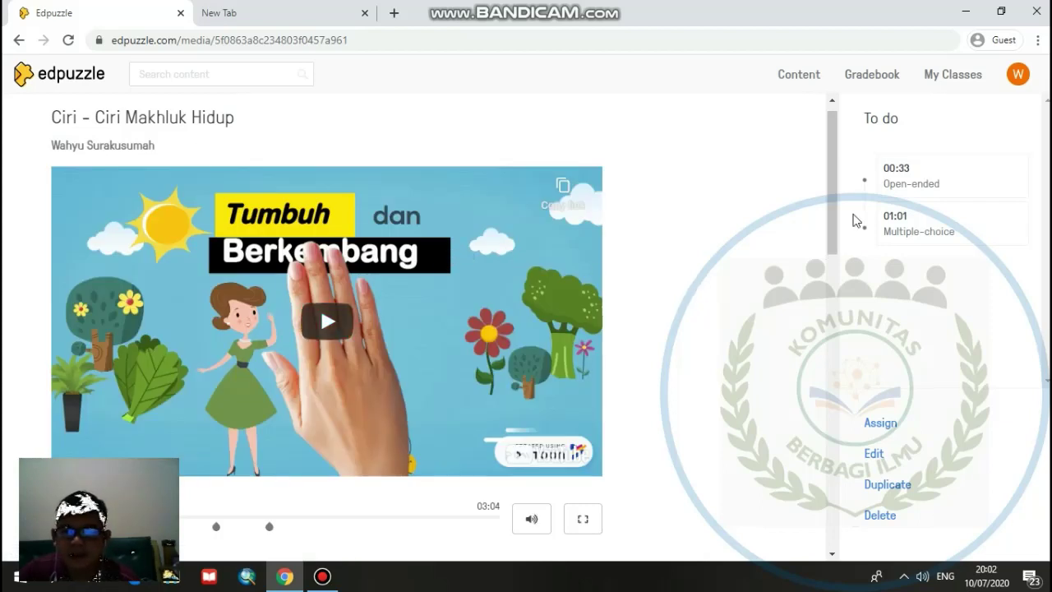
click(864, 166)
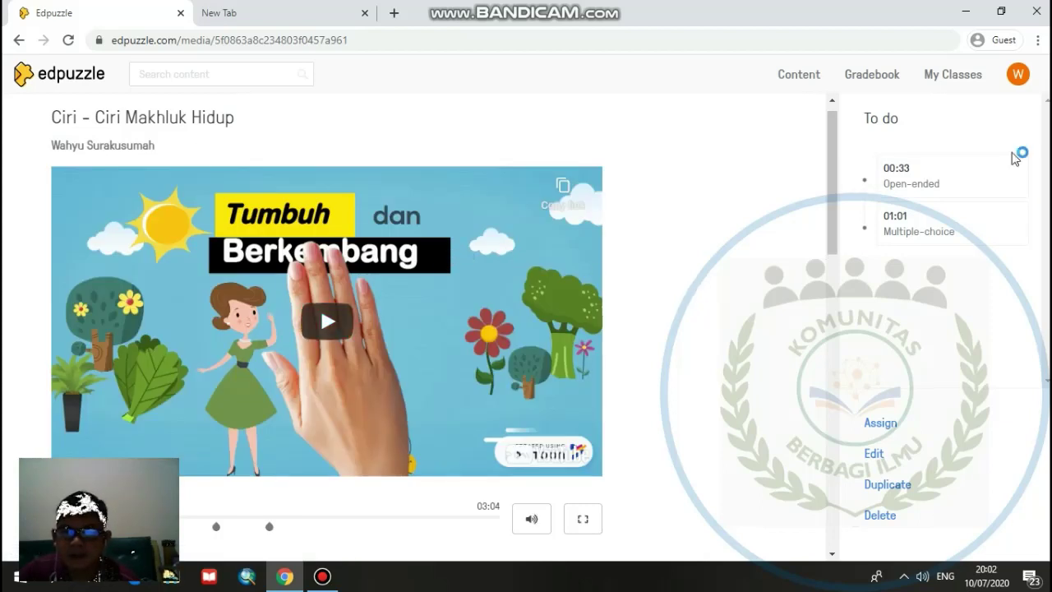
click(916, 176)
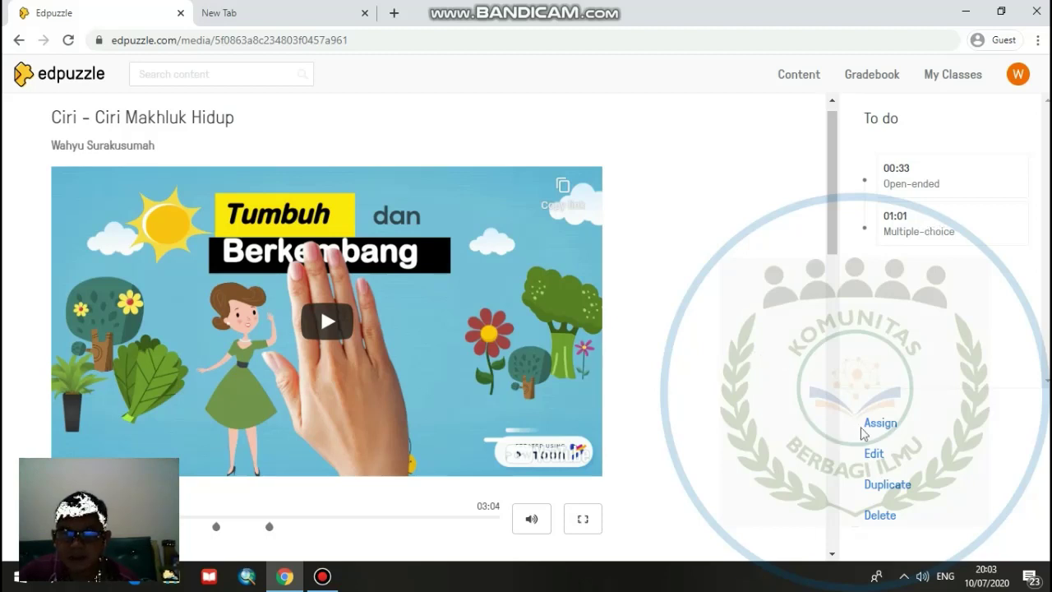
click(882, 427)
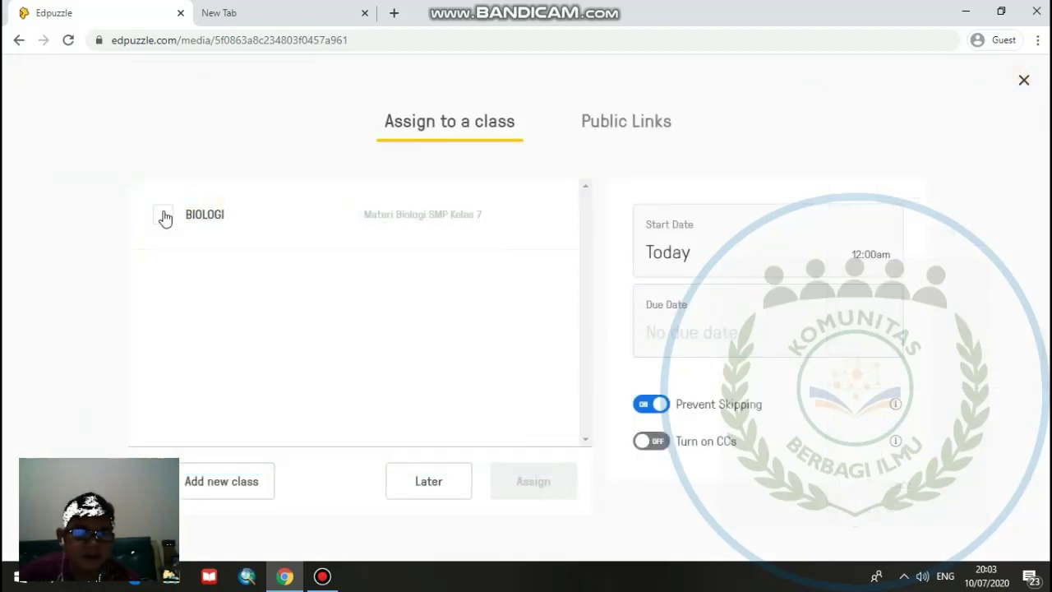
click(164, 218)
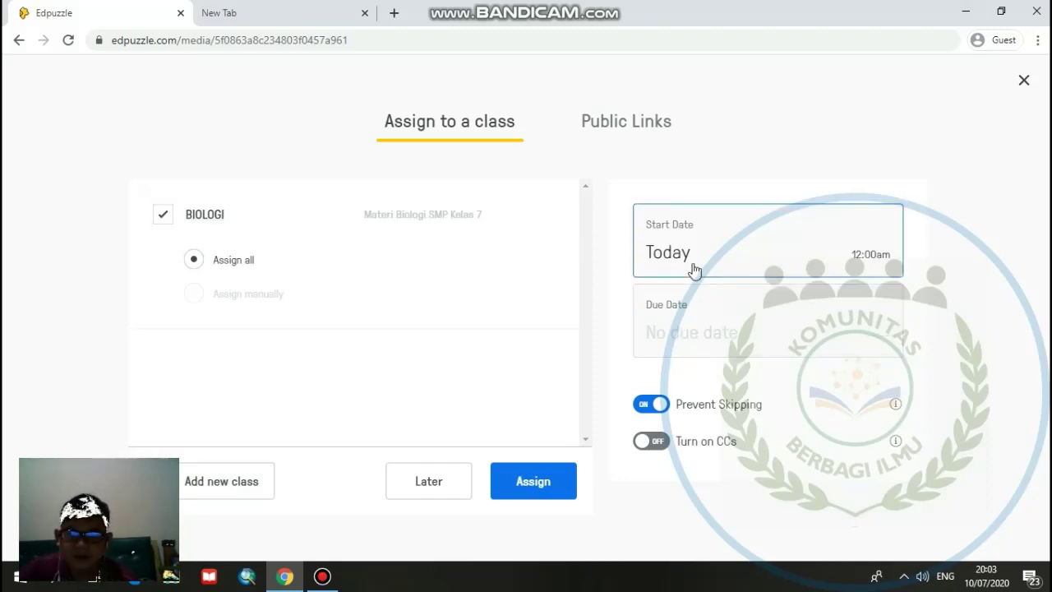
Step: Set the due date to July 11, 2020 at 11:59 pm and assign the lesson
click(717, 343)
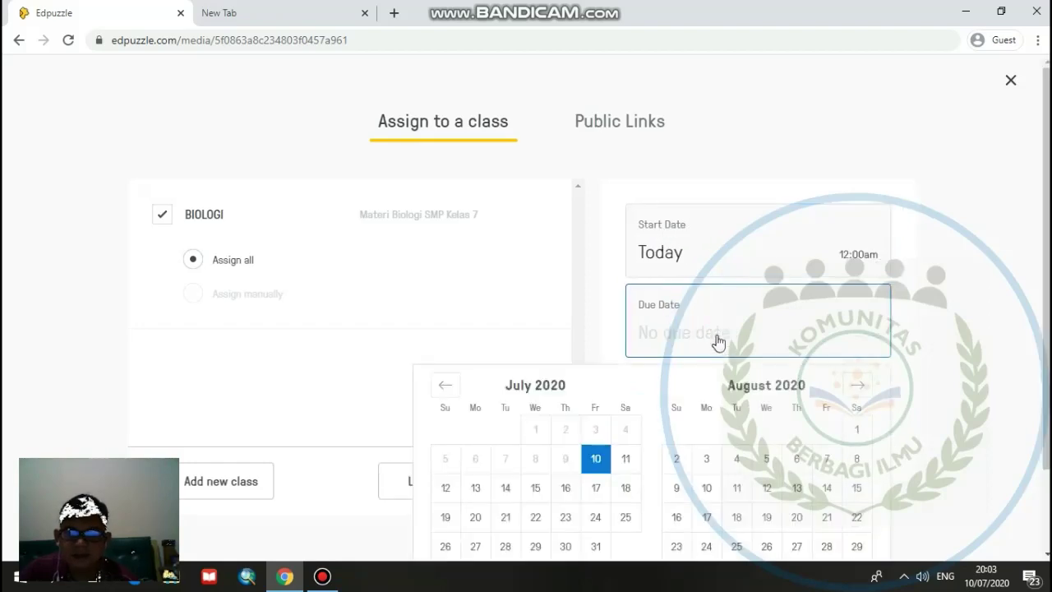
click(628, 468)
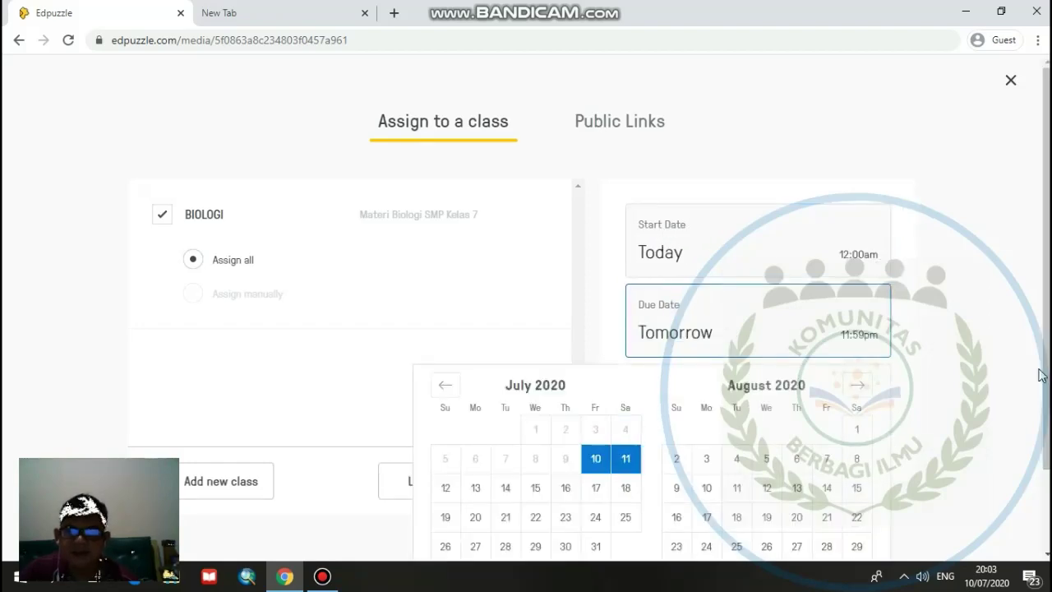
click(905, 352)
click(905, 359)
click(598, 465)
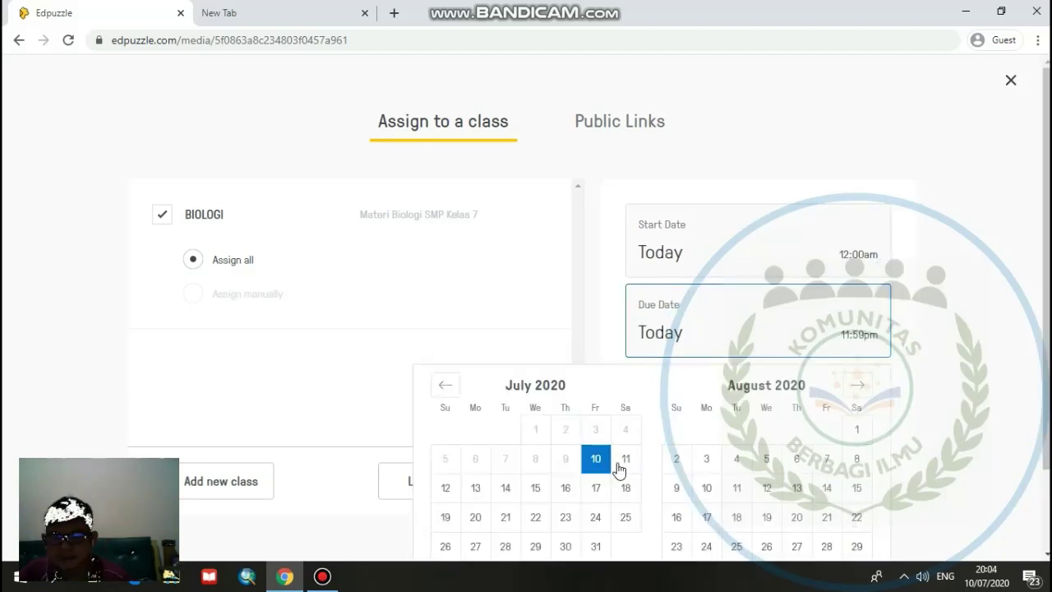
click(621, 471)
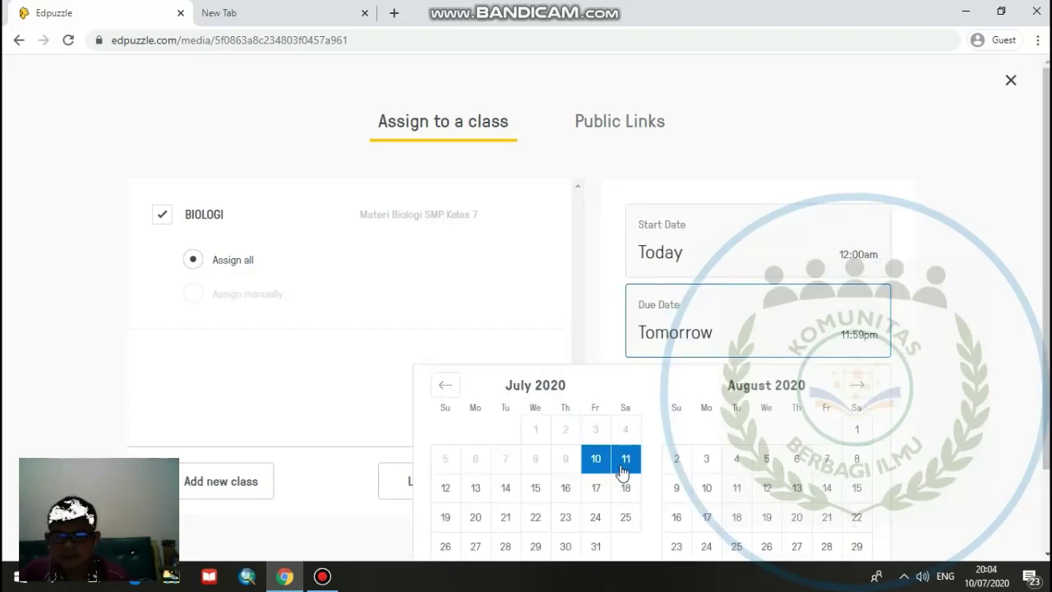
scroll(1005, 334, down, 2)
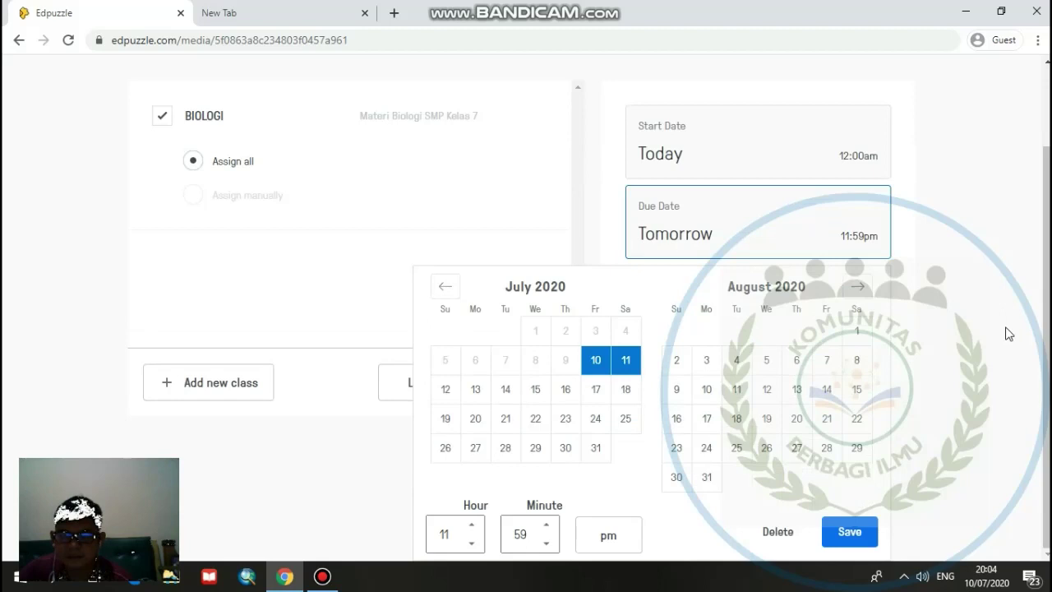
click(846, 532)
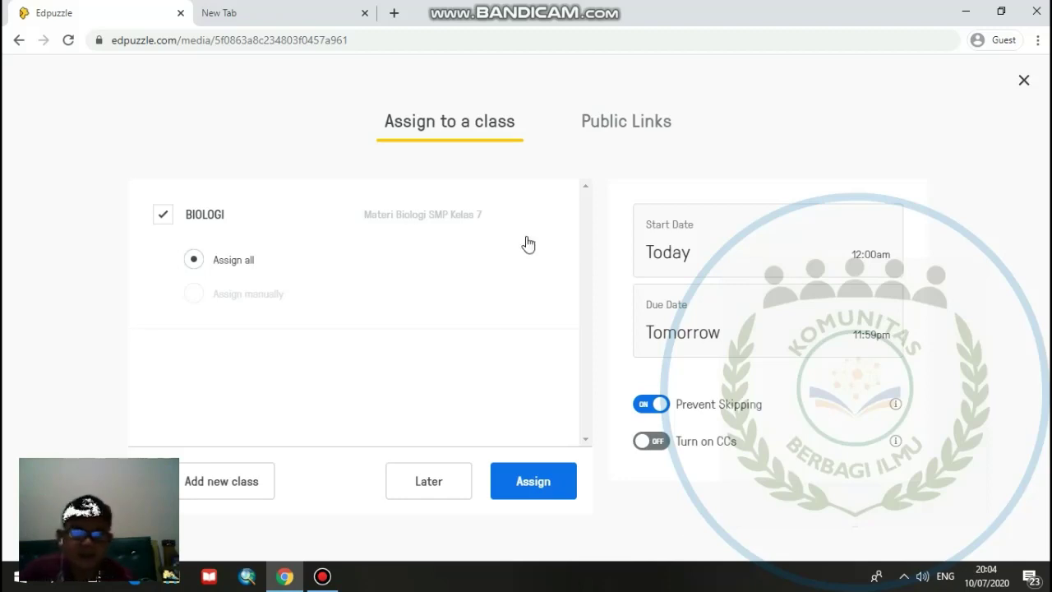
click(524, 487)
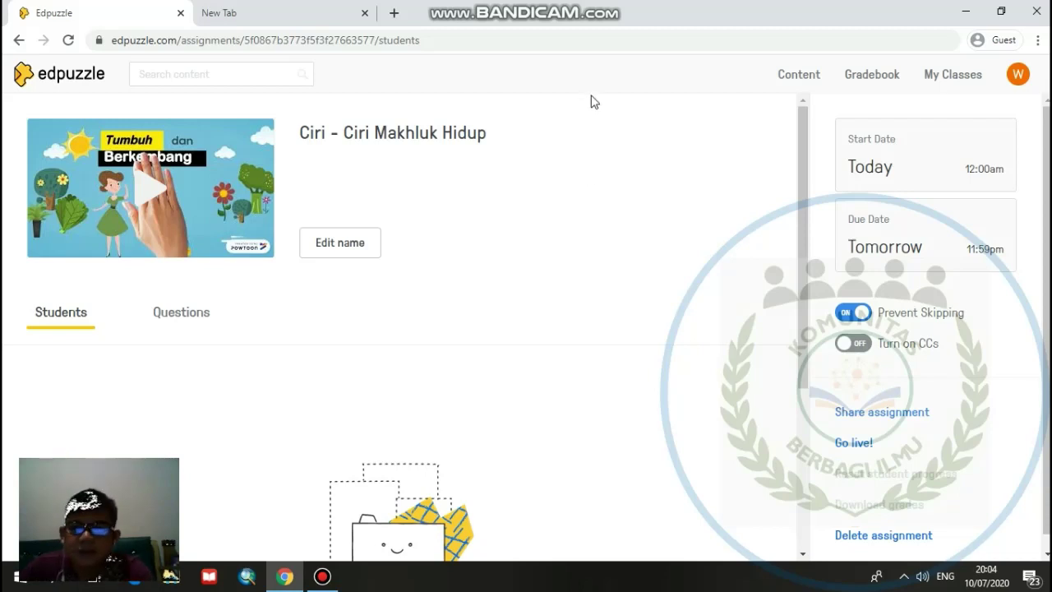
Step: Copy the student invitation link of the BIOLOGI class and close the invitation dialog
click(966, 82)
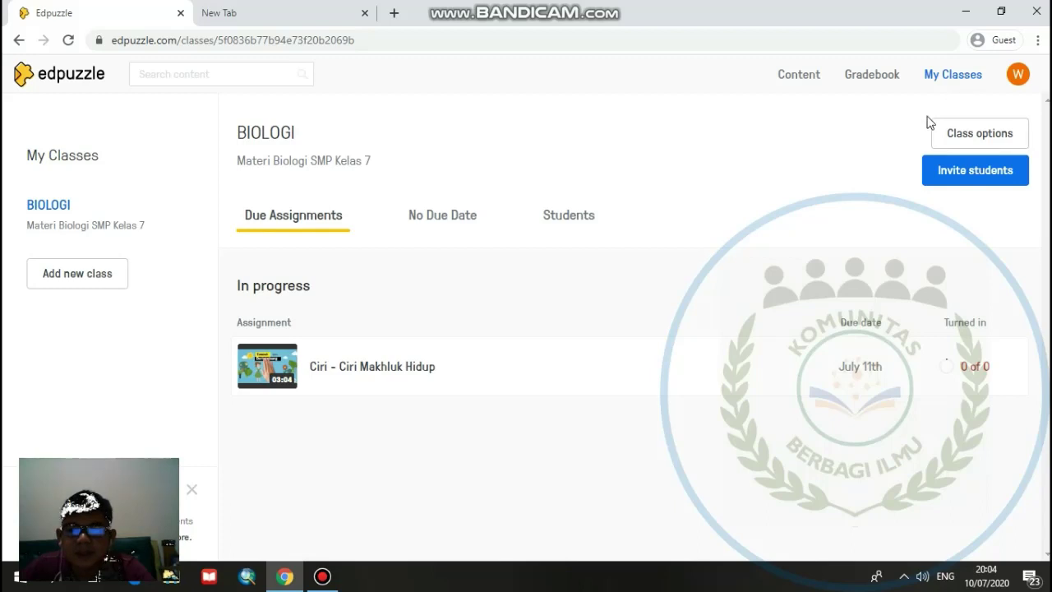
click(975, 179)
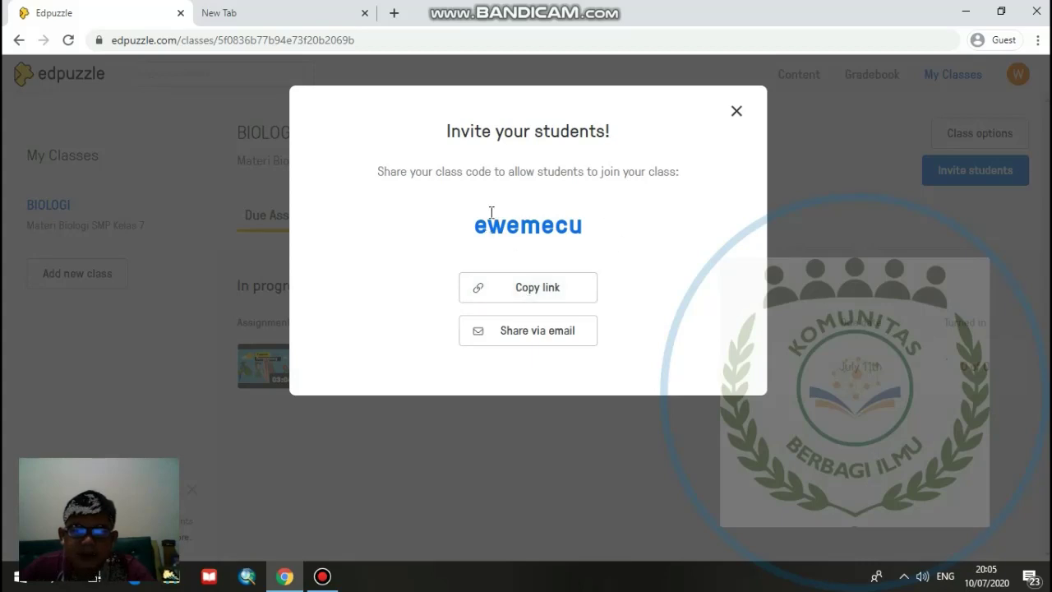
click(543, 294)
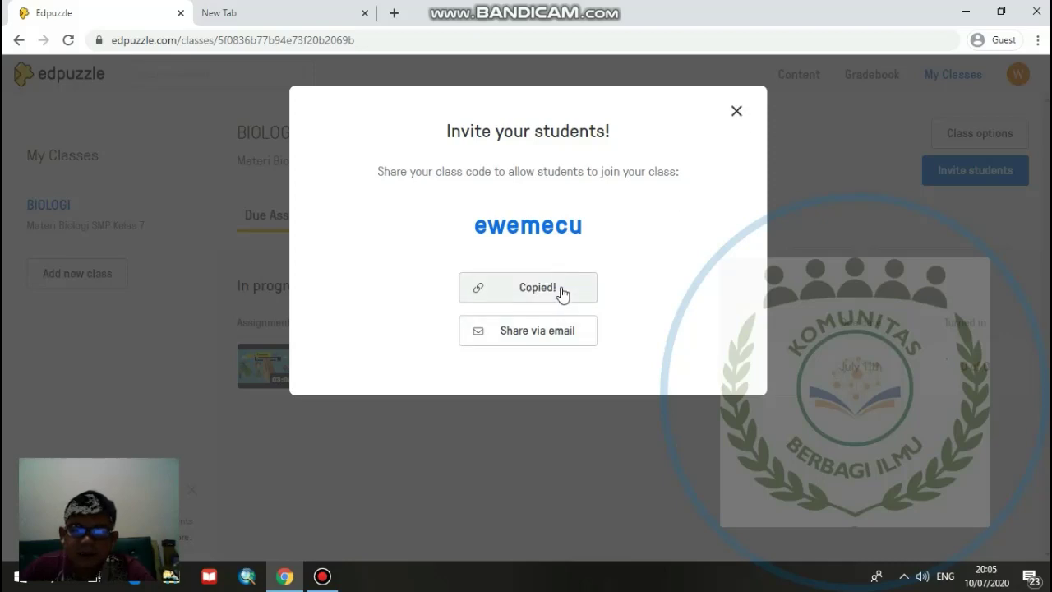
click(737, 114)
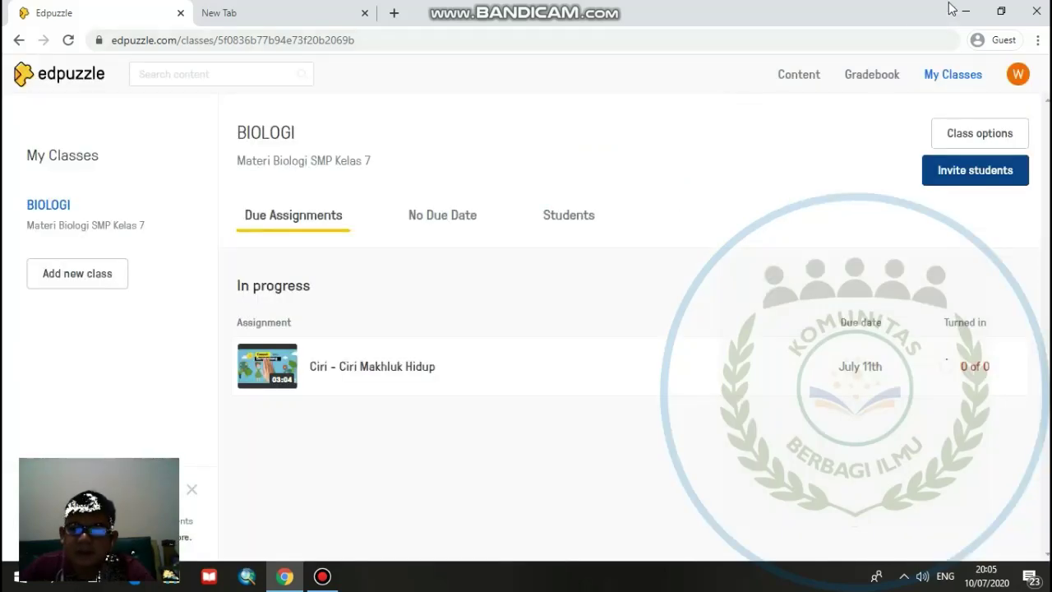
Step: Minimize the current browser window, open Chrome under the other saved profile and load google.com
click(966, 12)
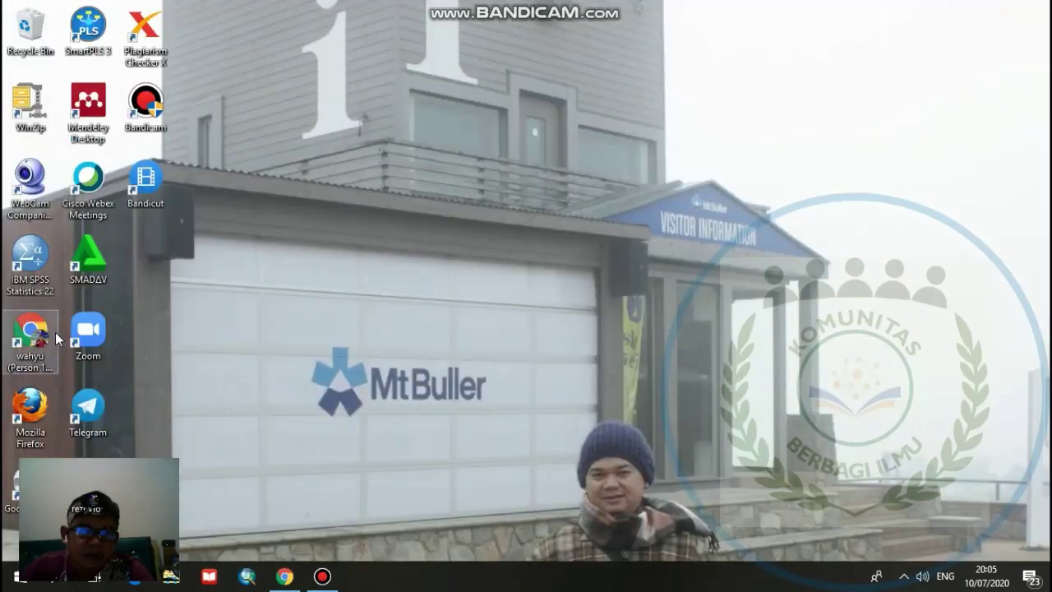
double_click(33, 332)
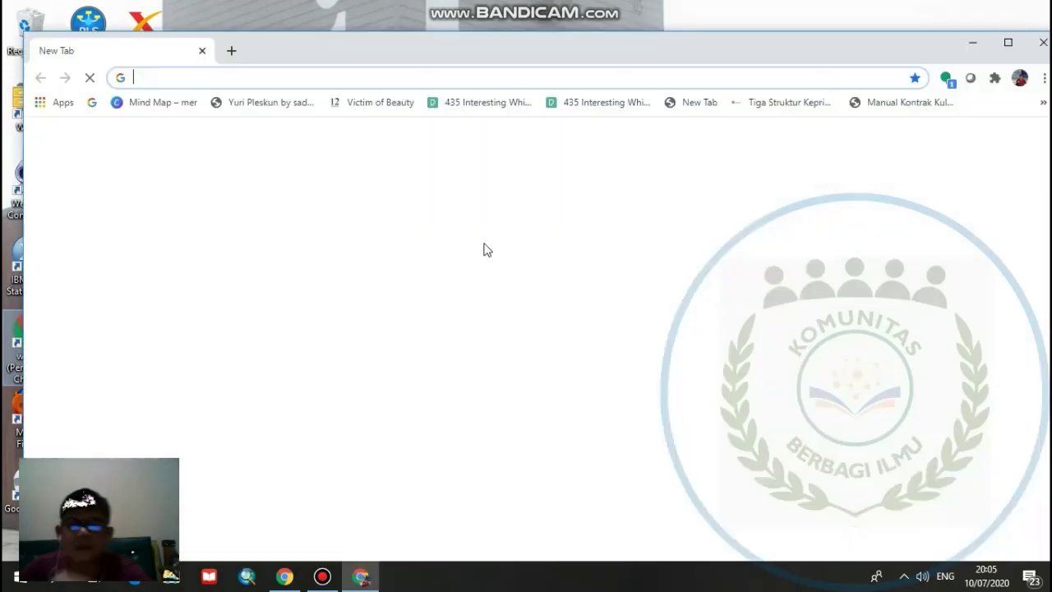
click(447, 77)
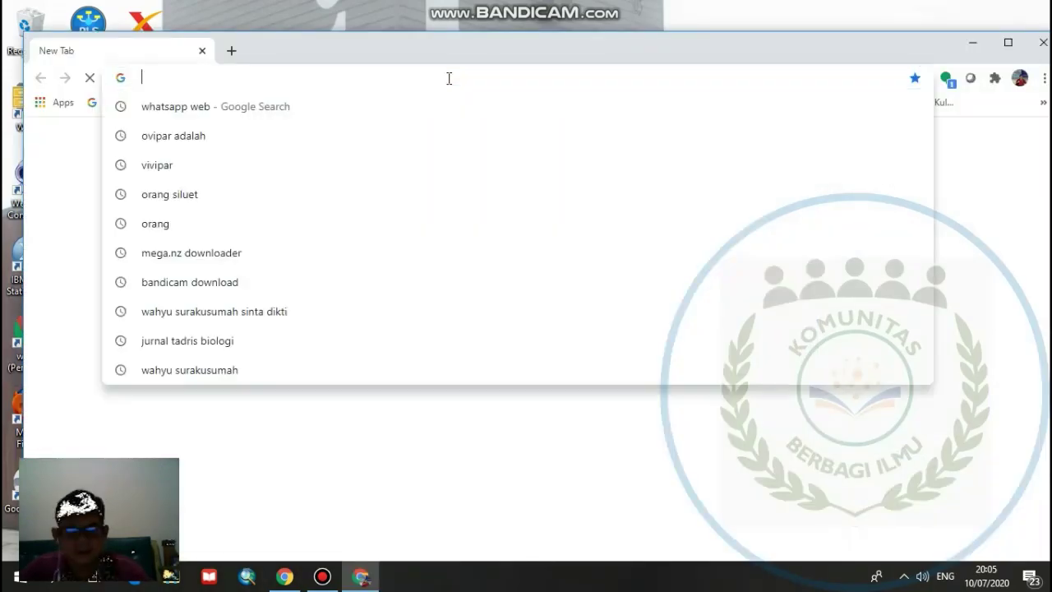
text(g)
key(Return)
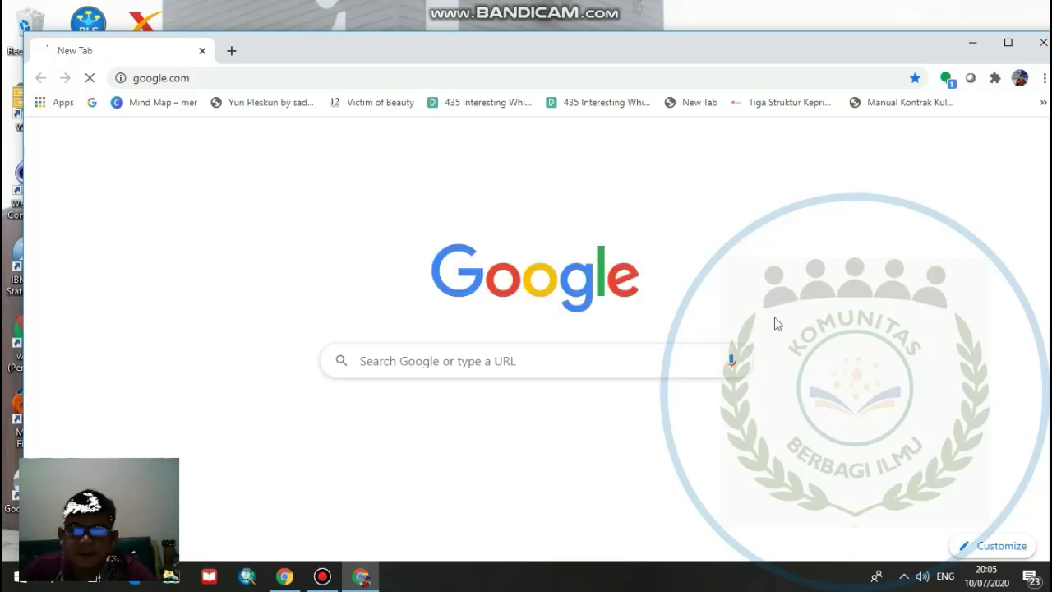
Step: Load edpuzzle.com in the current browser tab
click(204, 78)
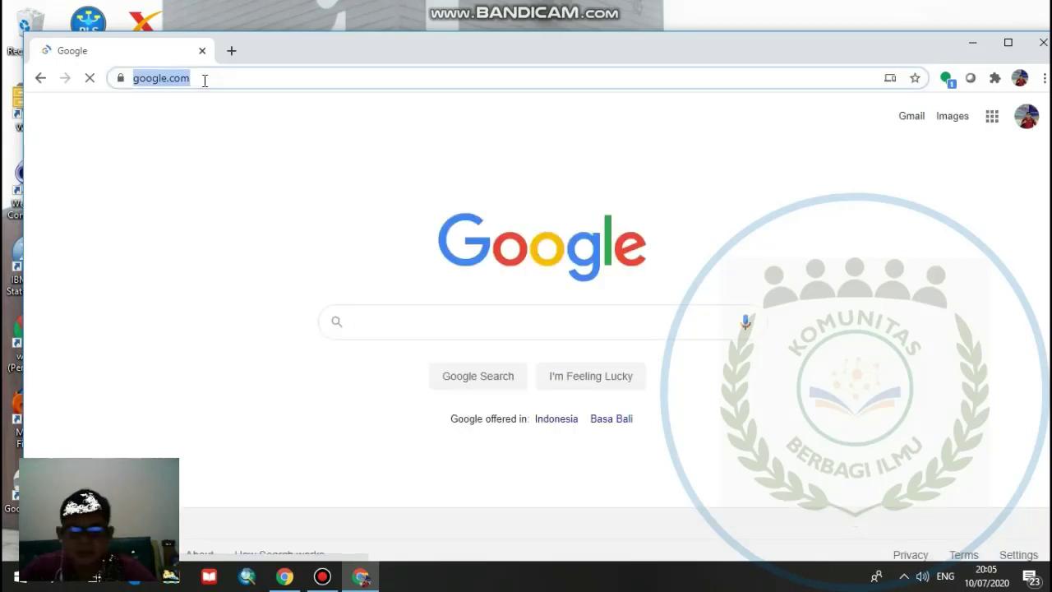
text(Edpuz)
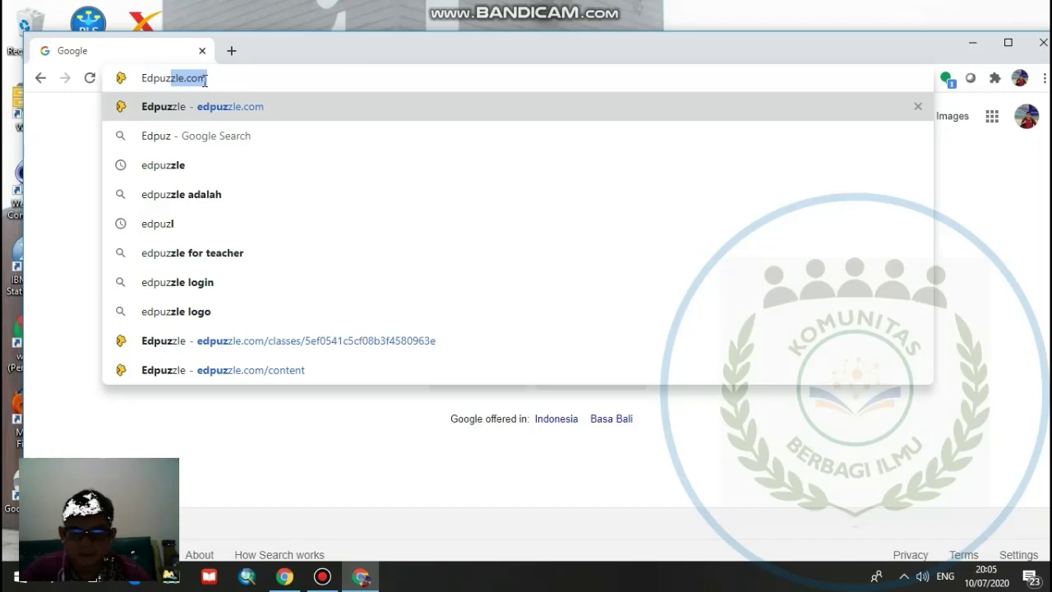
key(Return)
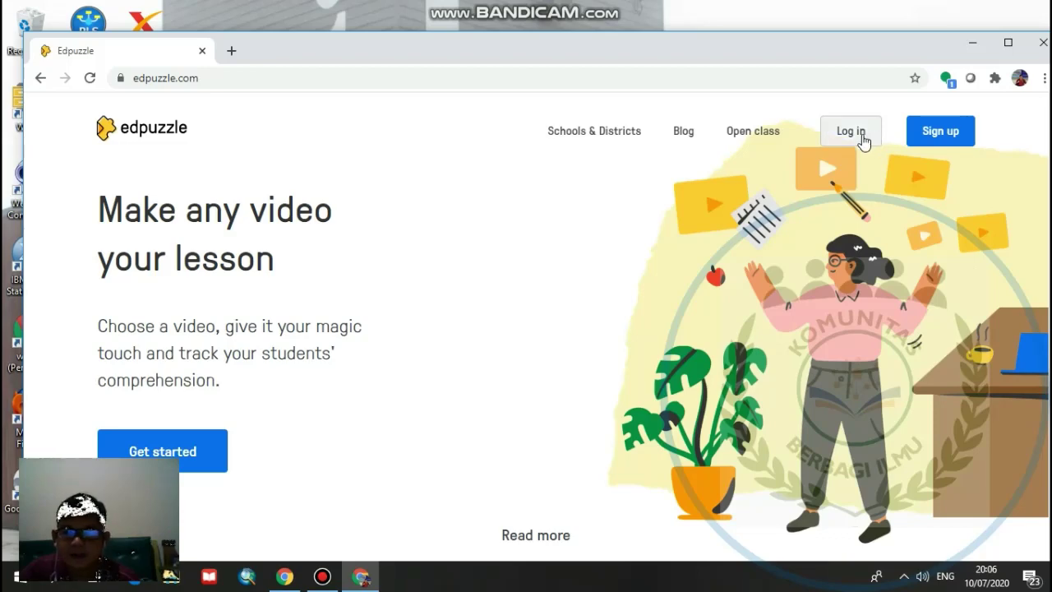
Step: Log in to Edpuzzle as a student through Google, using the university e-mail account
click(852, 132)
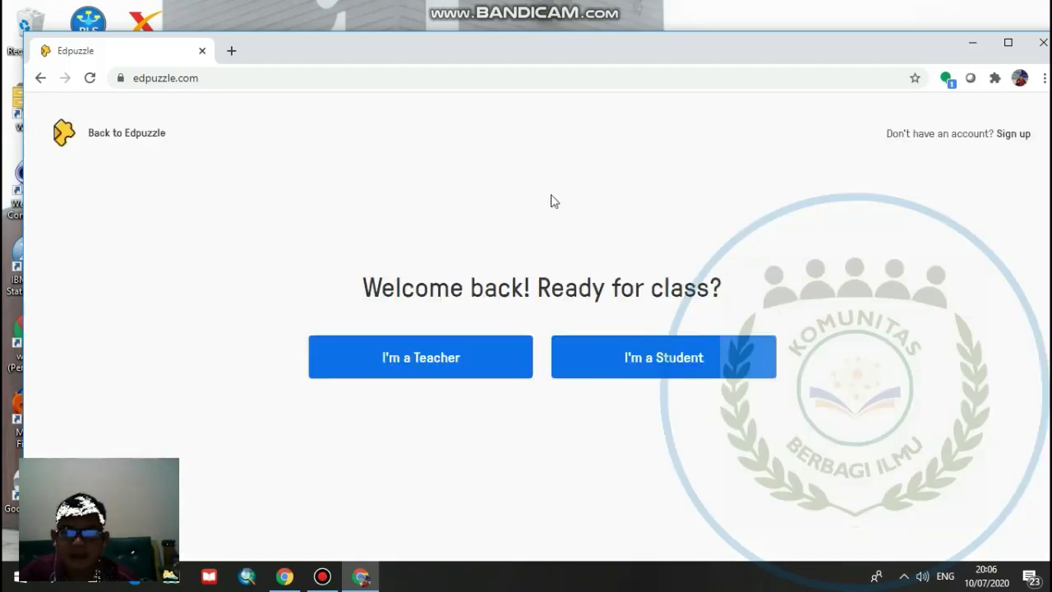
click(690, 365)
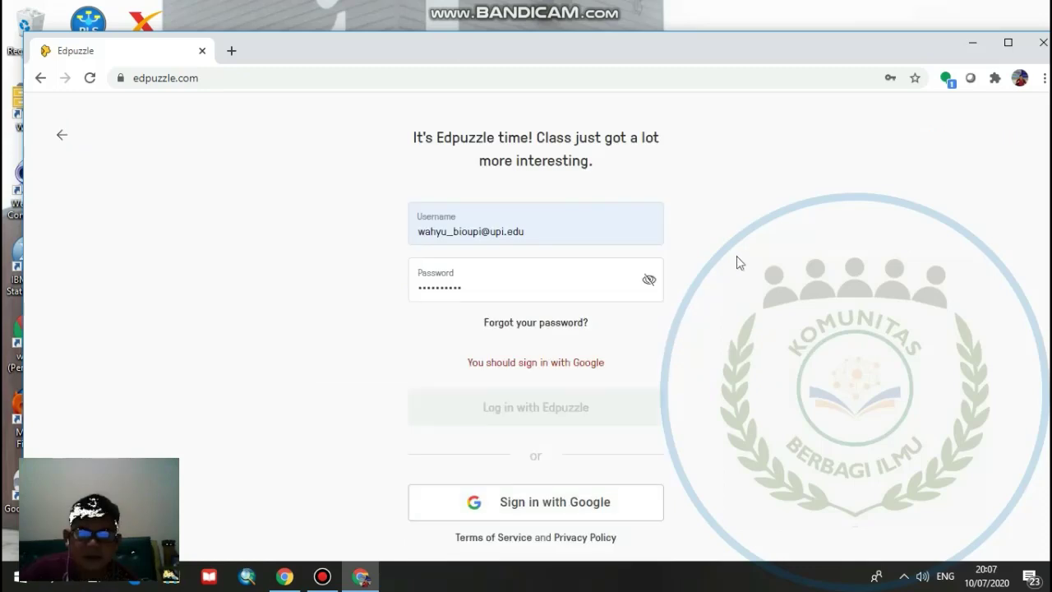
click(606, 508)
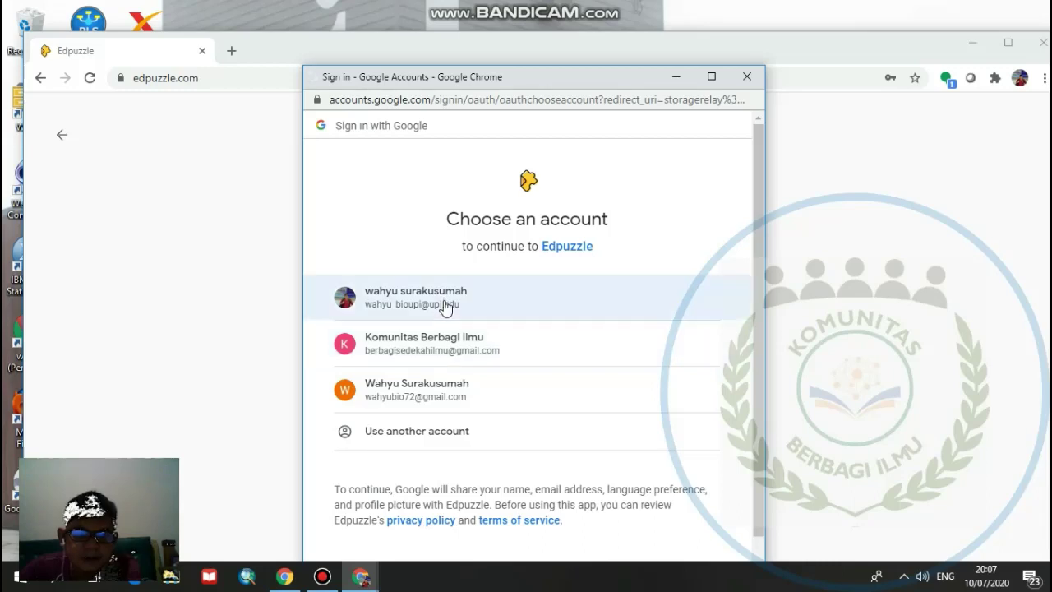
click(445, 305)
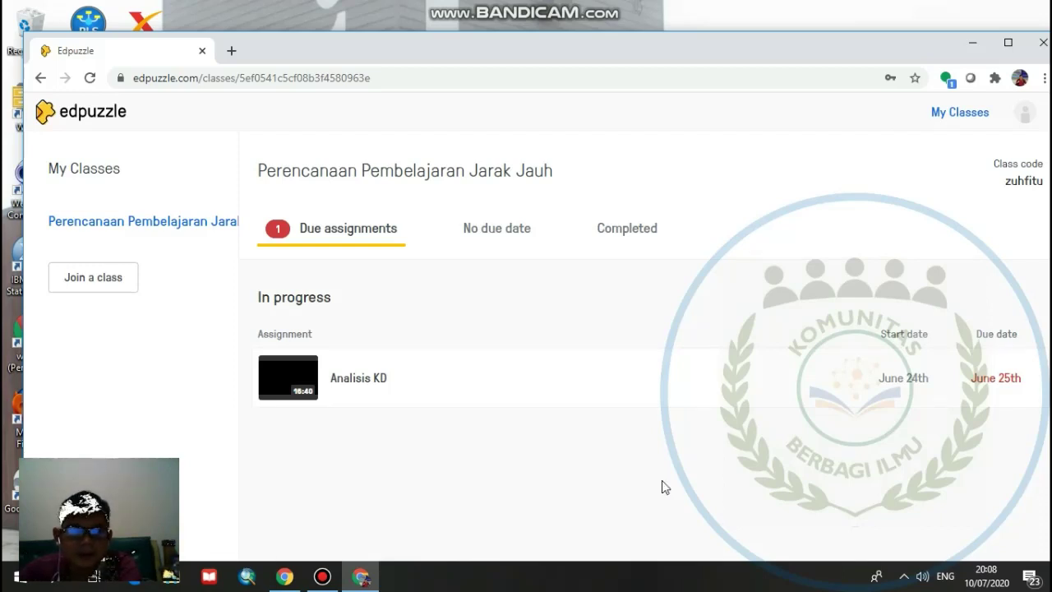
click(99, 280)
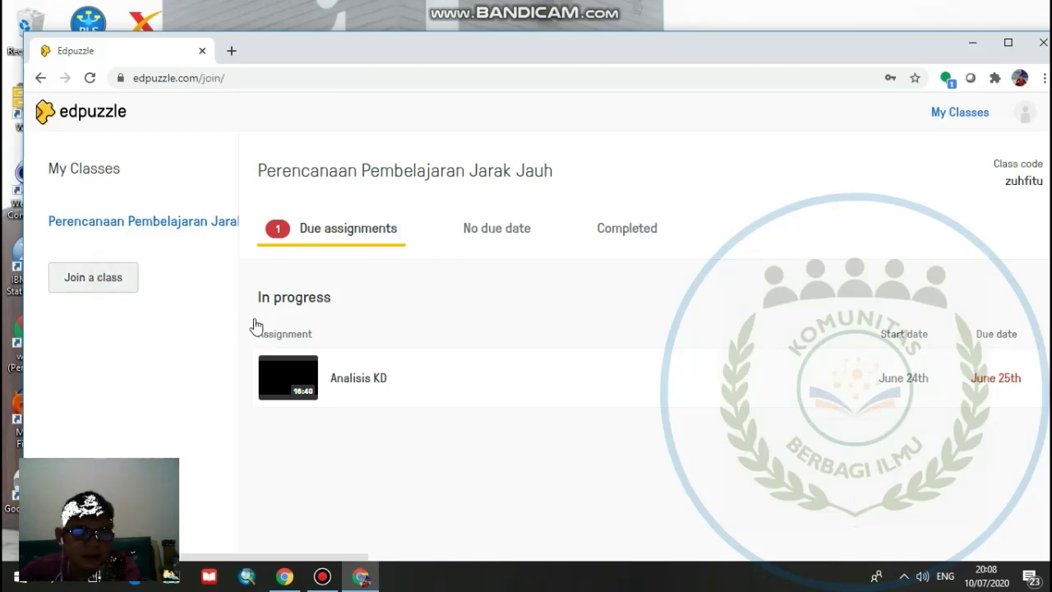
key(ctrl+v)
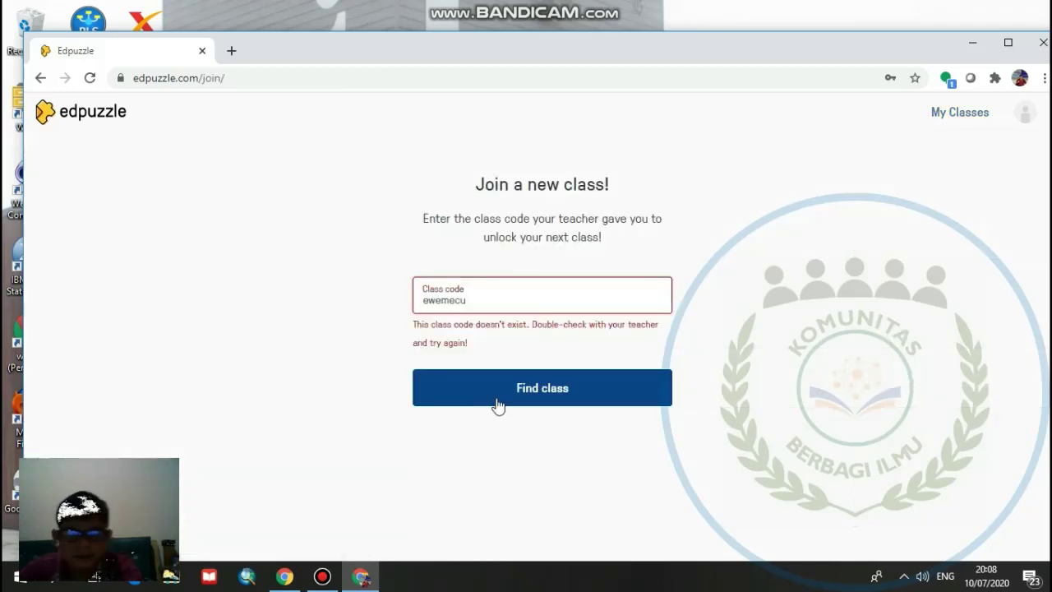
click(539, 402)
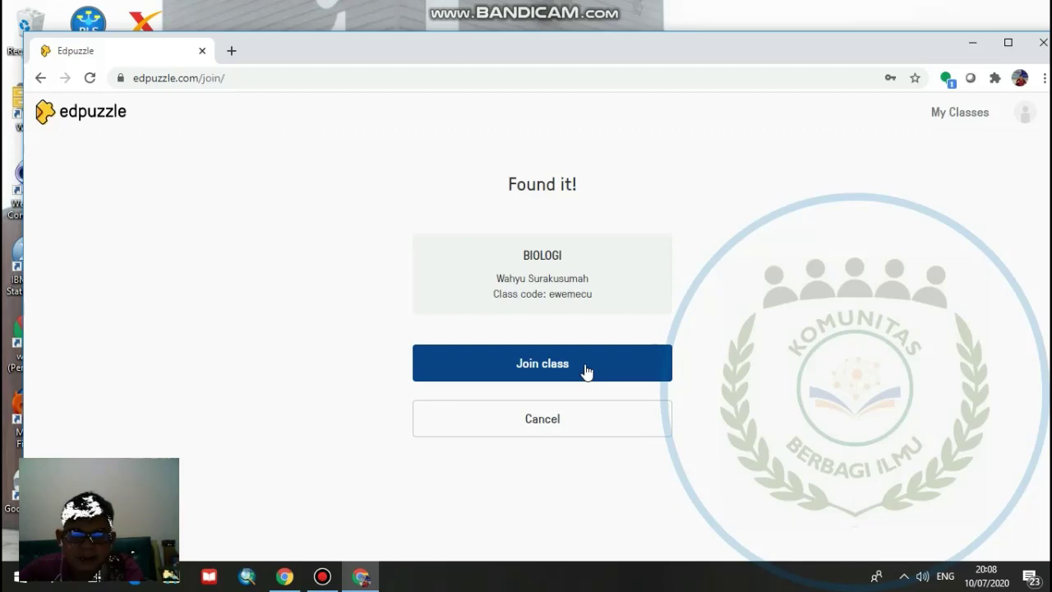
click(649, 373)
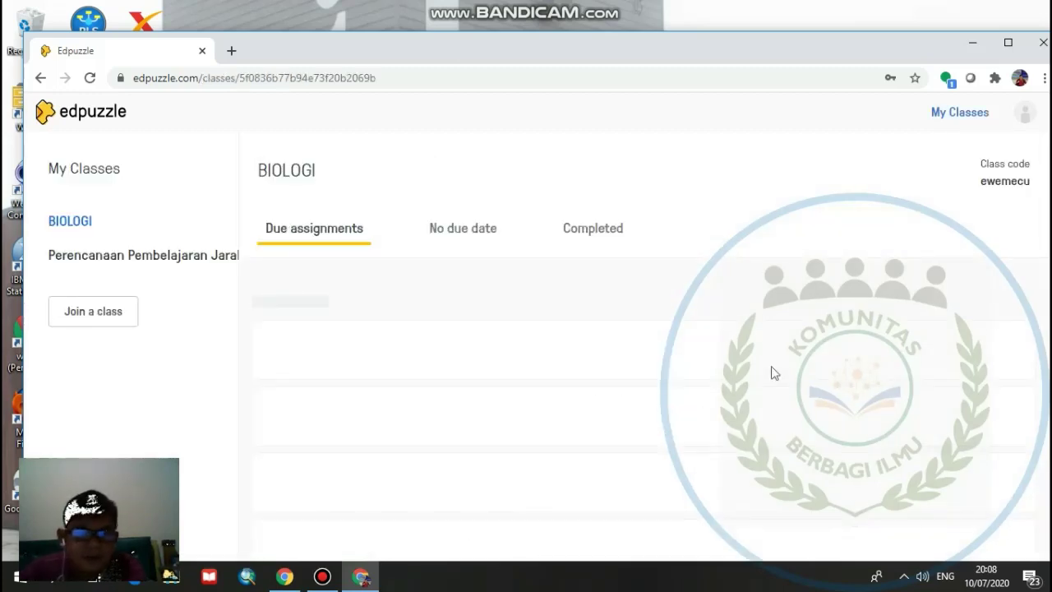